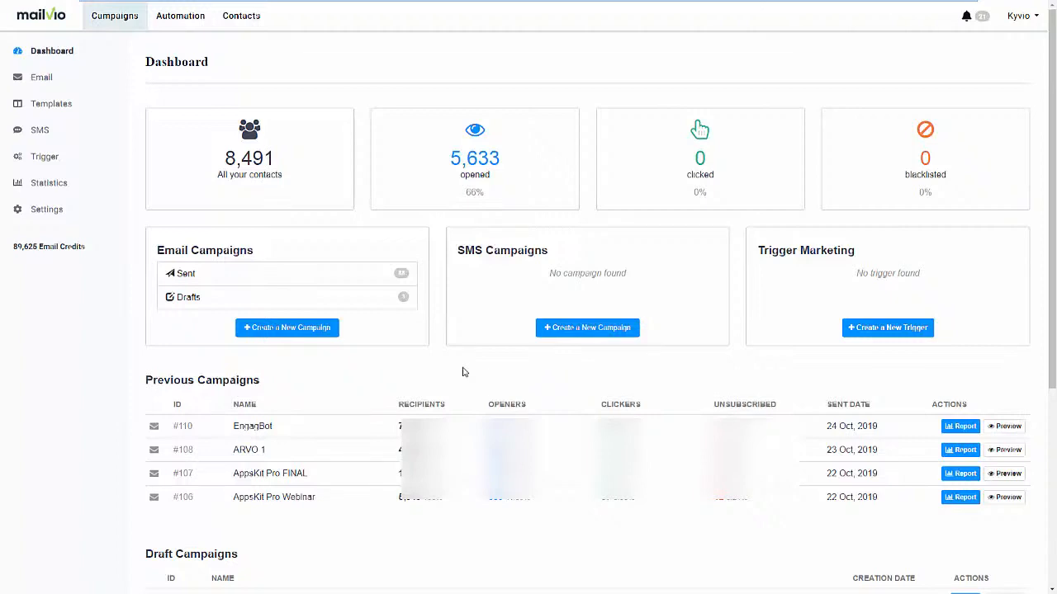
Create an empty contact list named Live Demo.
click(265, 27)
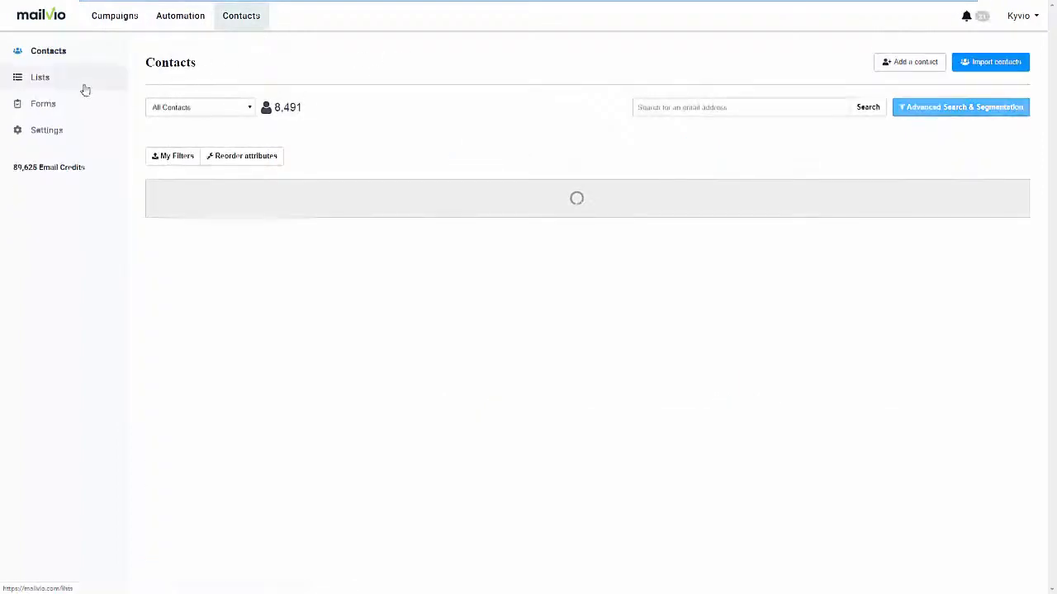
click(77, 85)
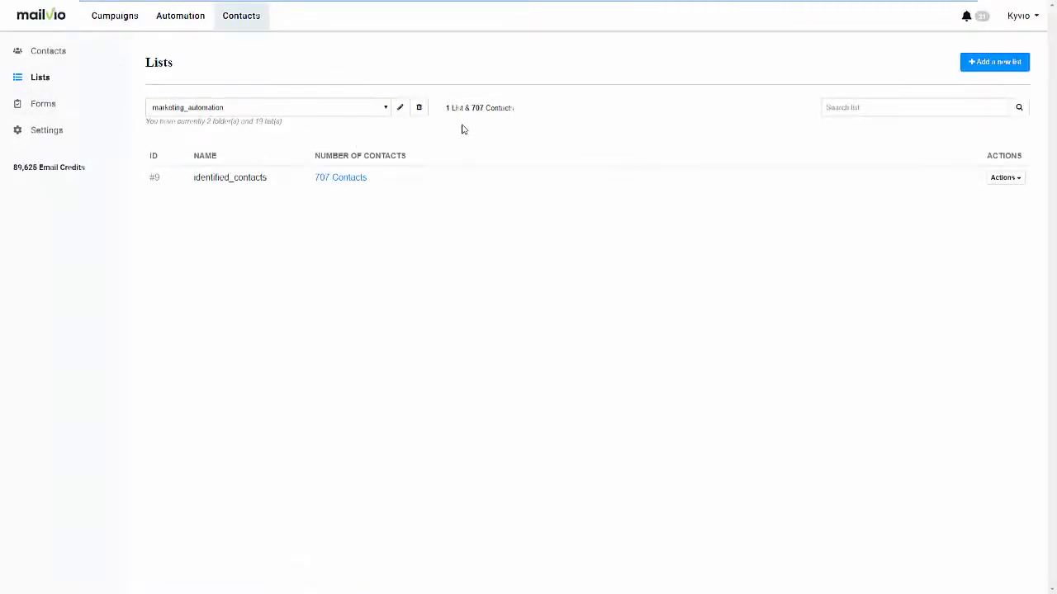
click(385, 108)
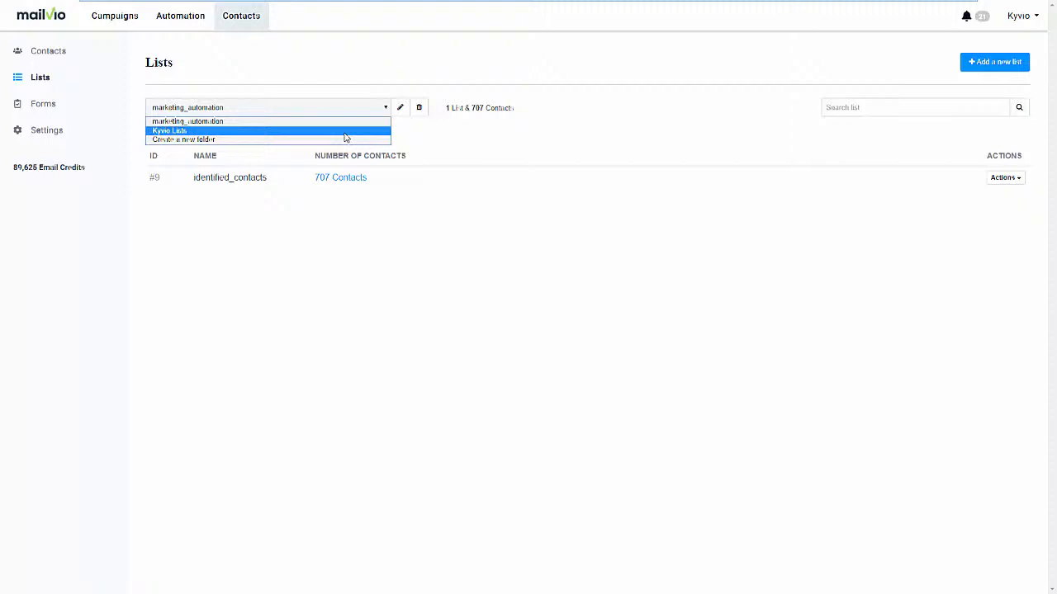
click(424, 139)
click(979, 66)
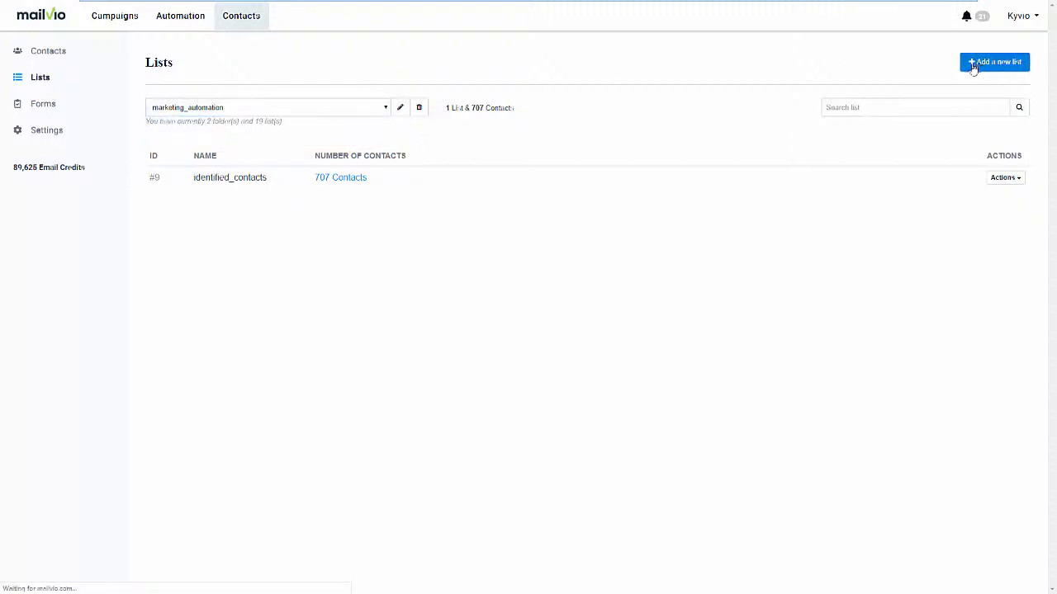
click(233, 166)
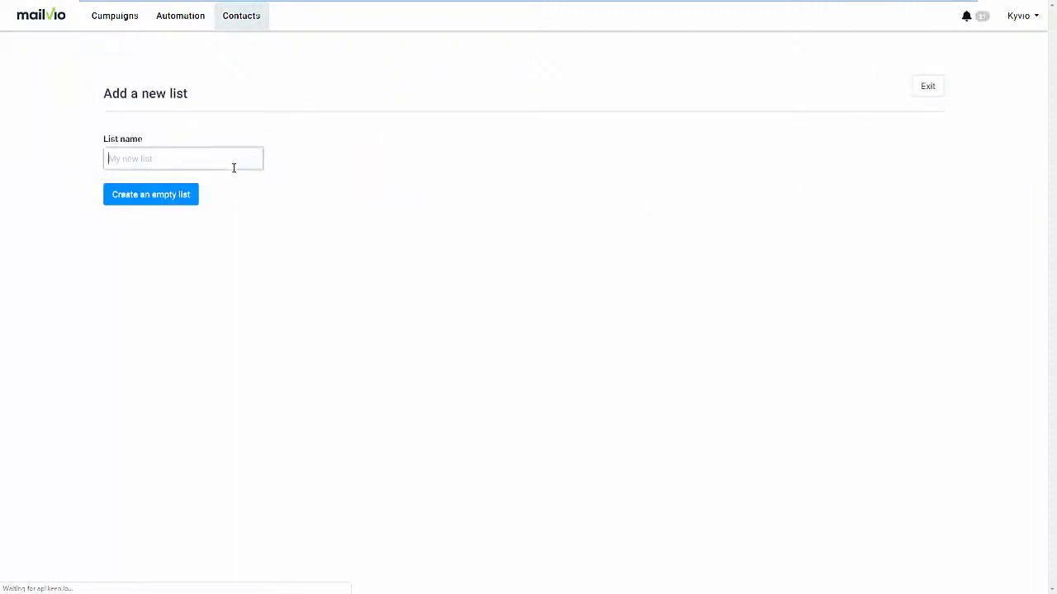
text(Live Demo)
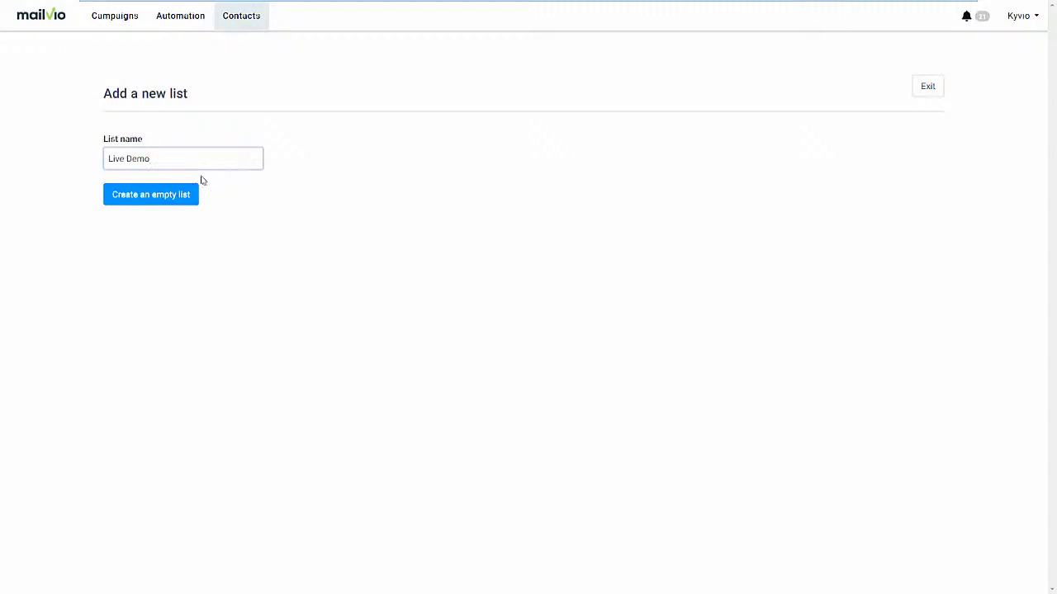
click(165, 199)
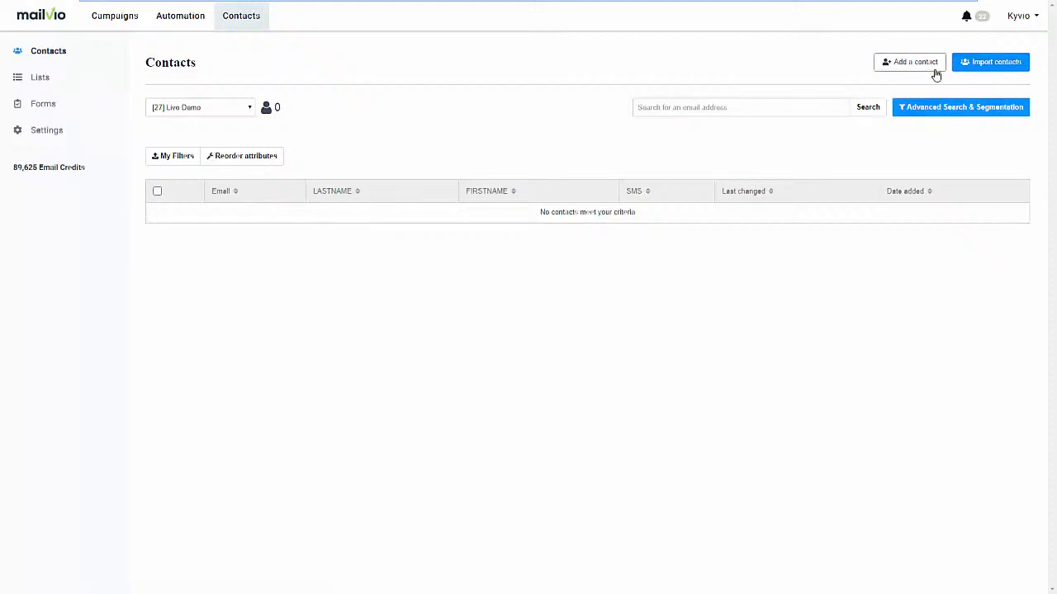
Look over the contact import options, the full contact database and the subscription forms page.
click(989, 69)
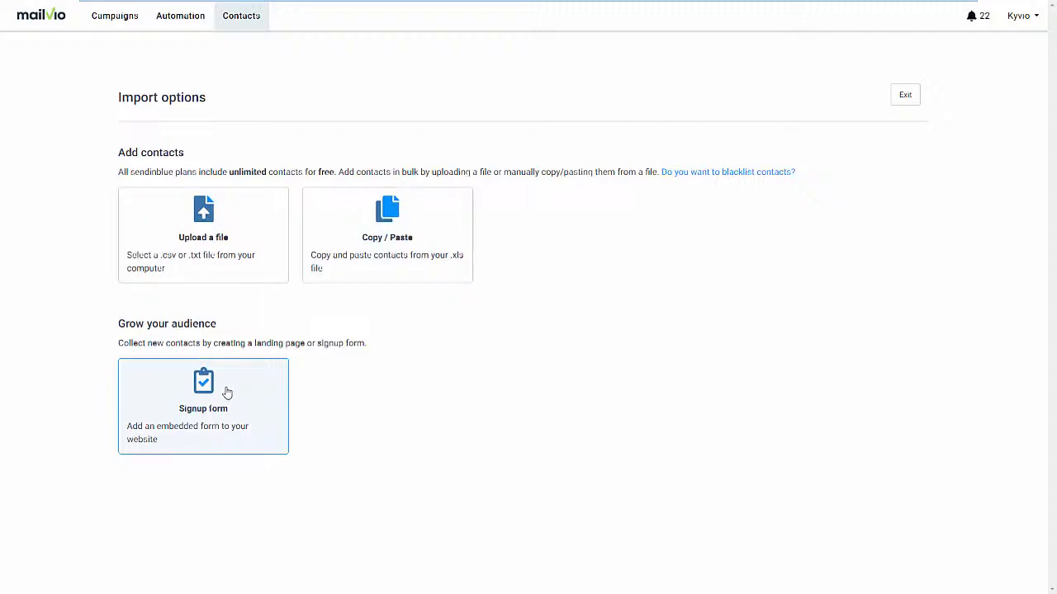
click(241, 23)
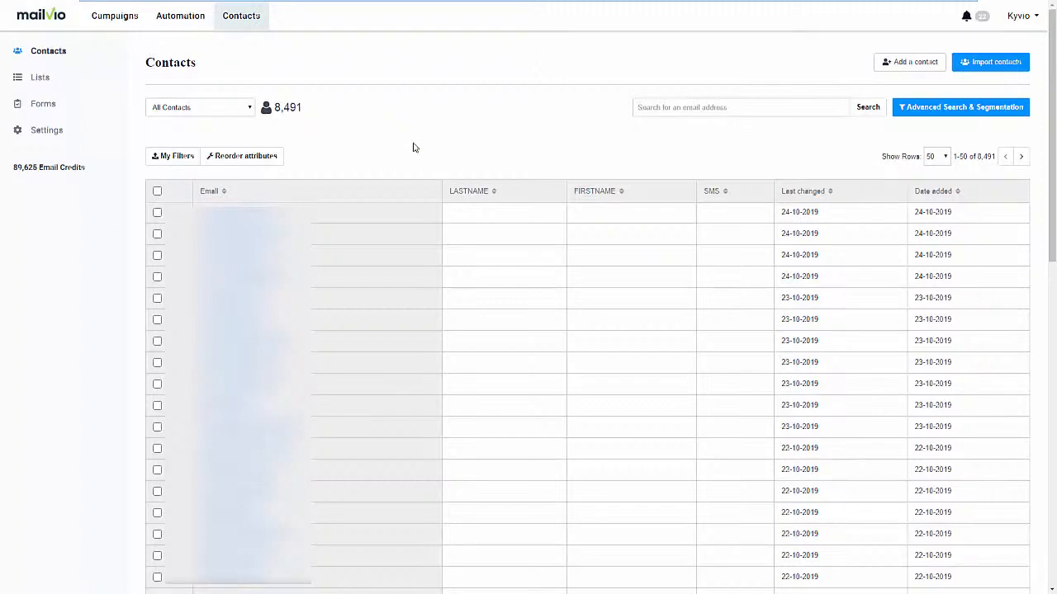
click(85, 105)
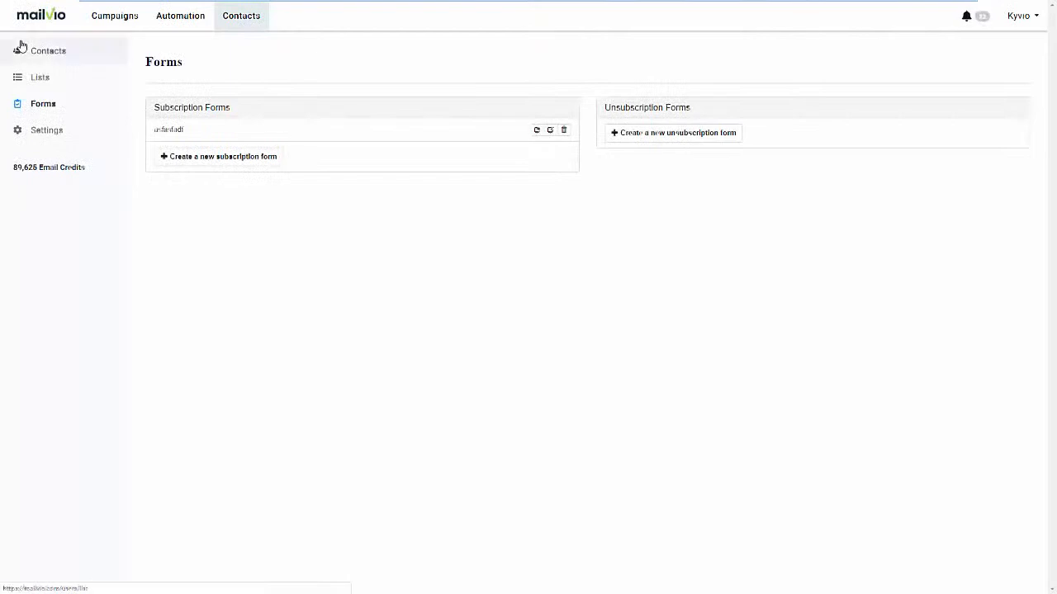
Create a new automation workflow from the Page Visit template and proceed to its setup.
click(174, 25)
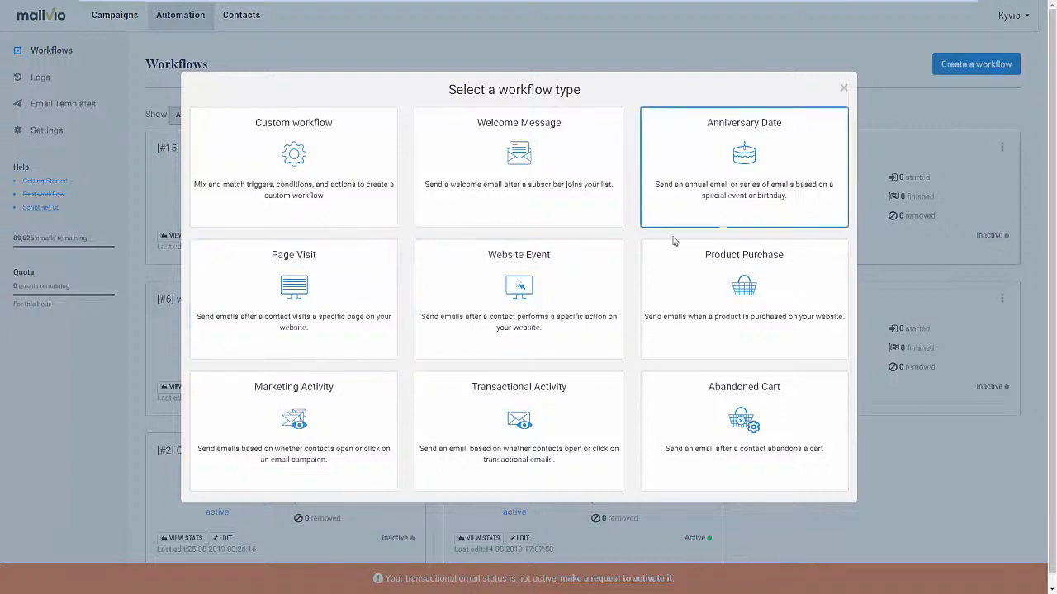
click(321, 339)
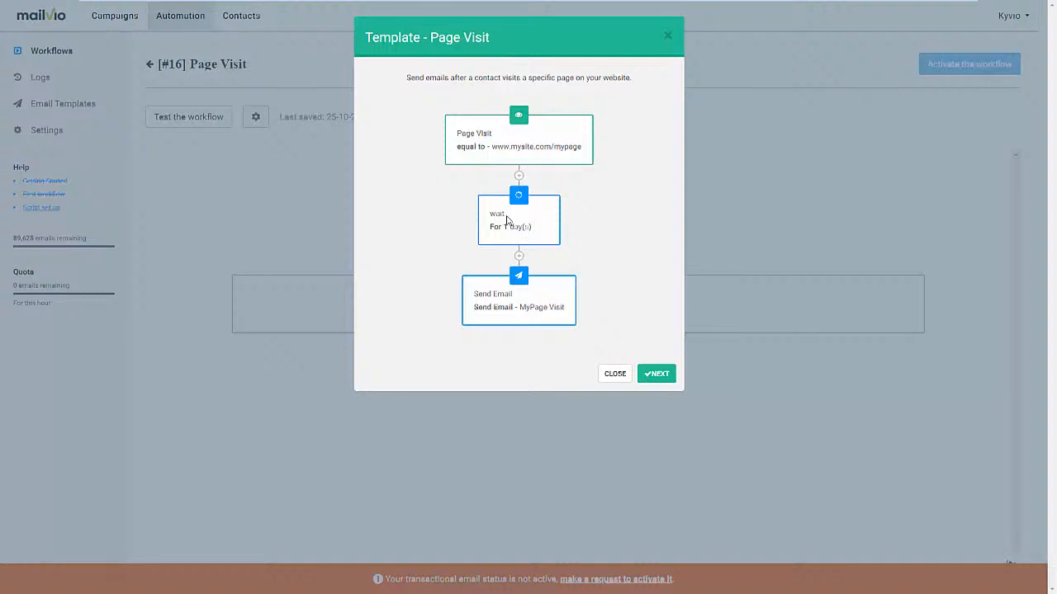
click(665, 378)
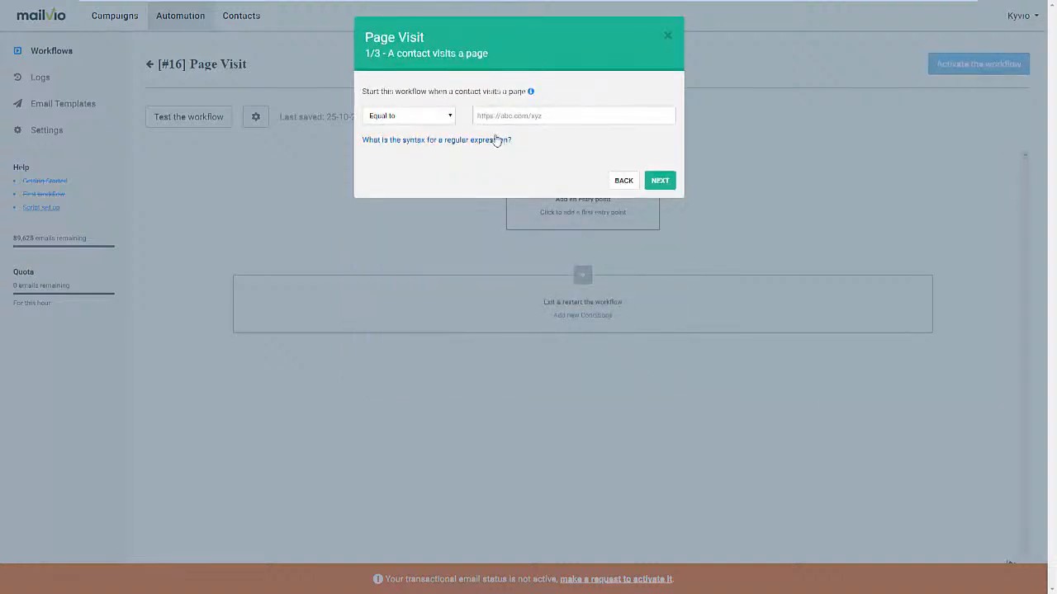
click(478, 115)
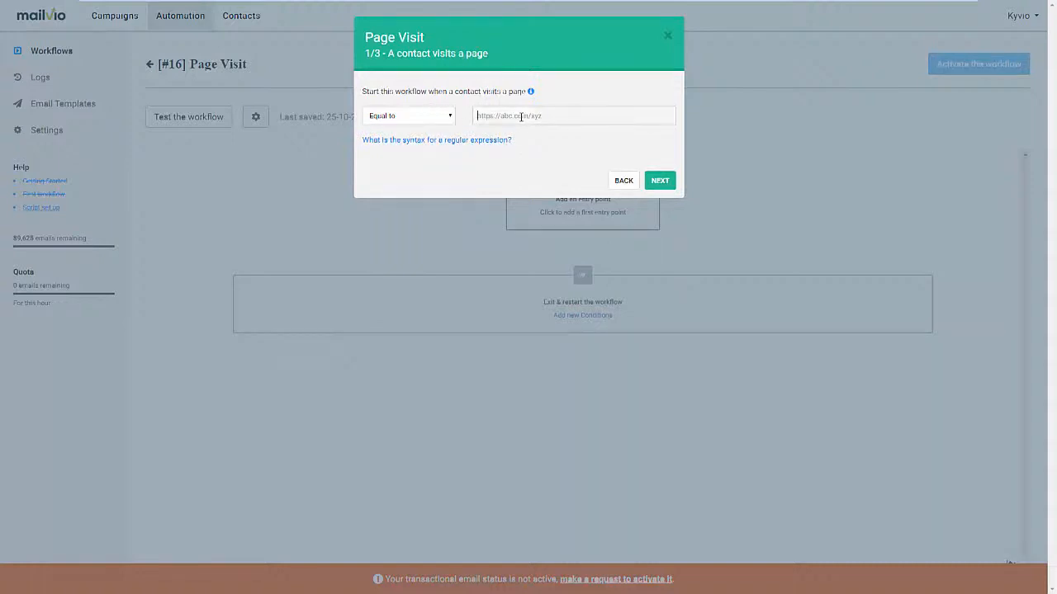
text(https)
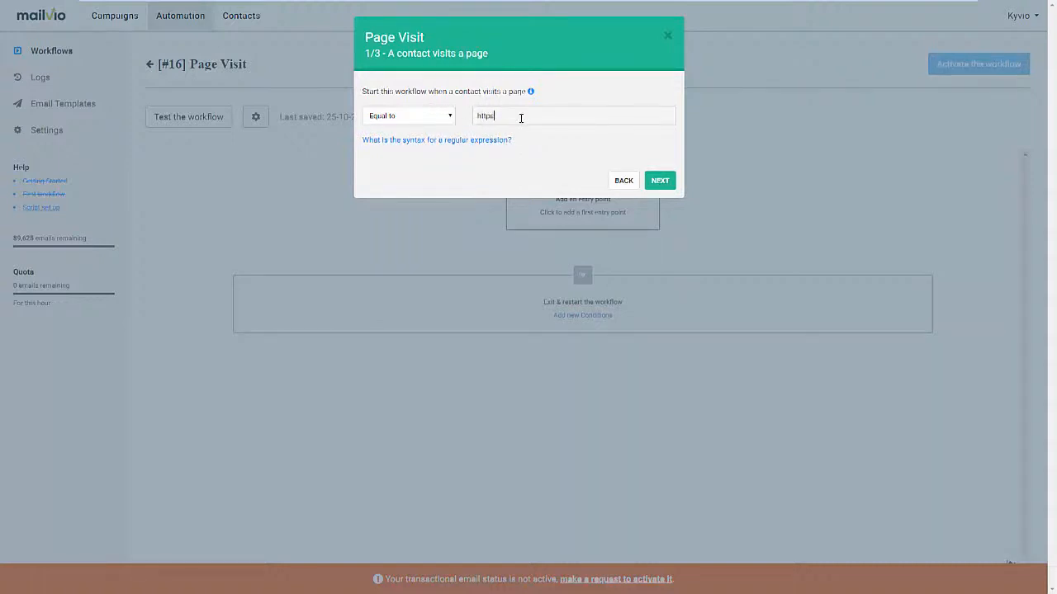
text(://mailvio.com)
click(660, 181)
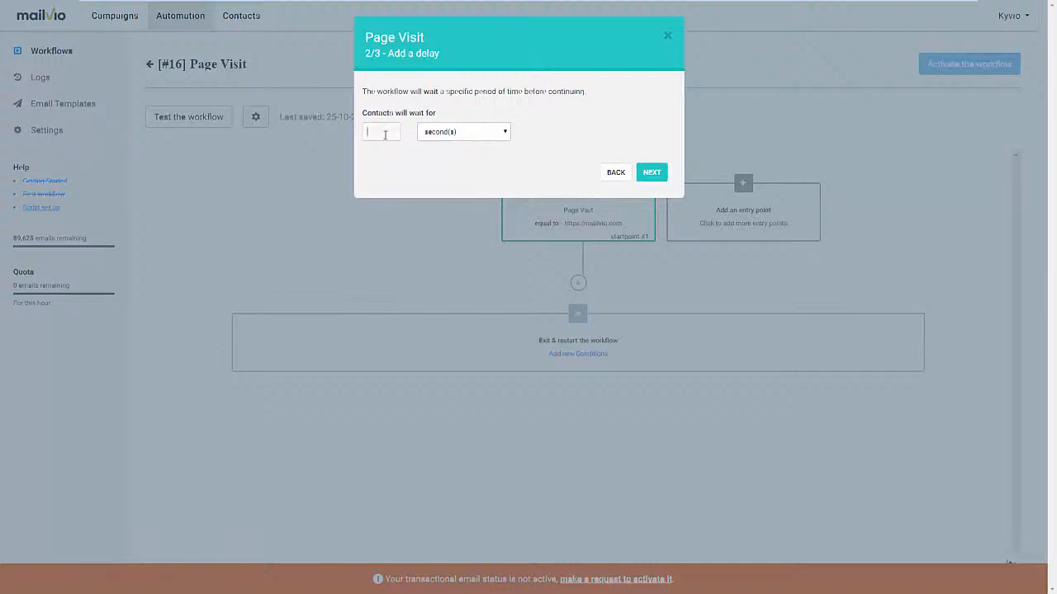
Set the workflow's delay so that contacts wait for 2 hours.
text(2)
click(468, 134)
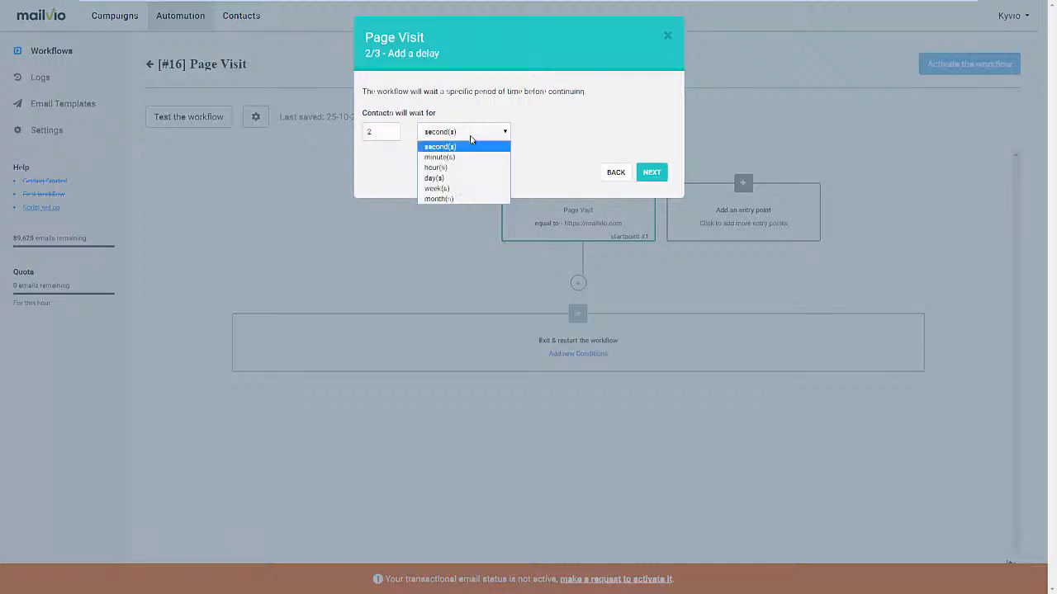
click(468, 168)
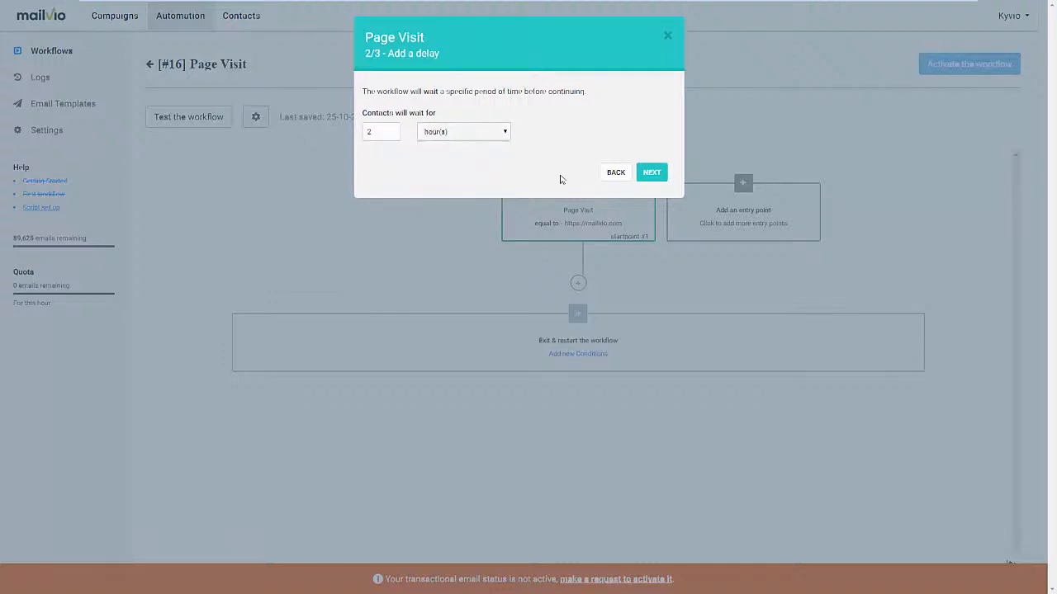
click(641, 175)
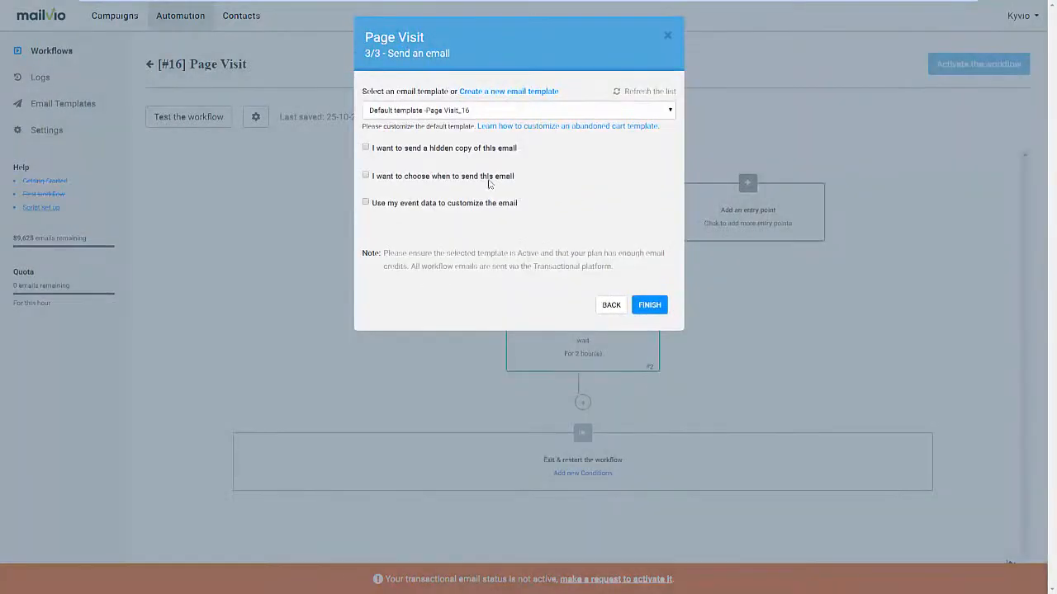
click(434, 110)
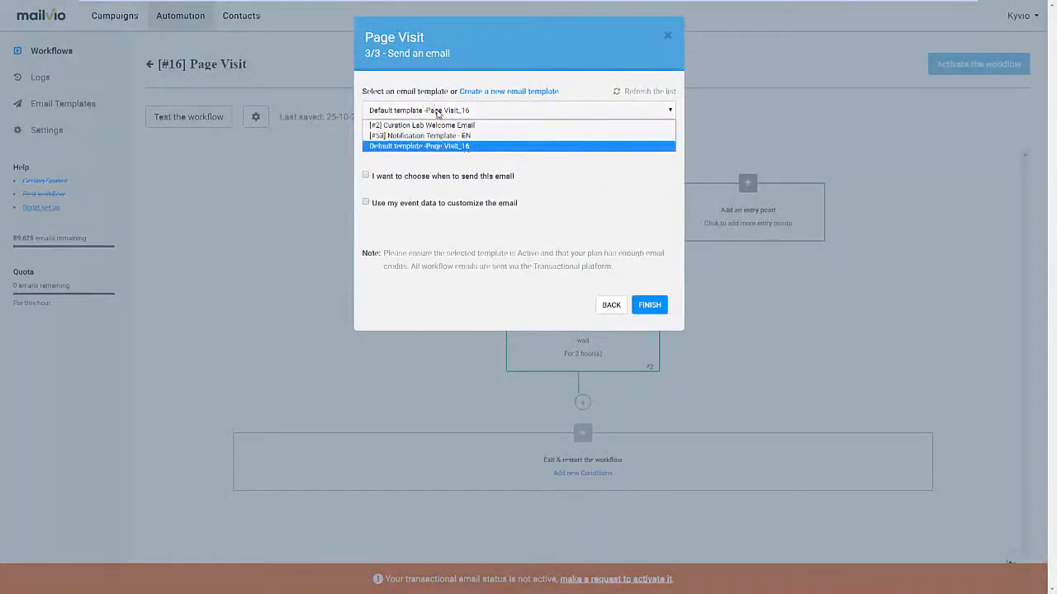
click(438, 111)
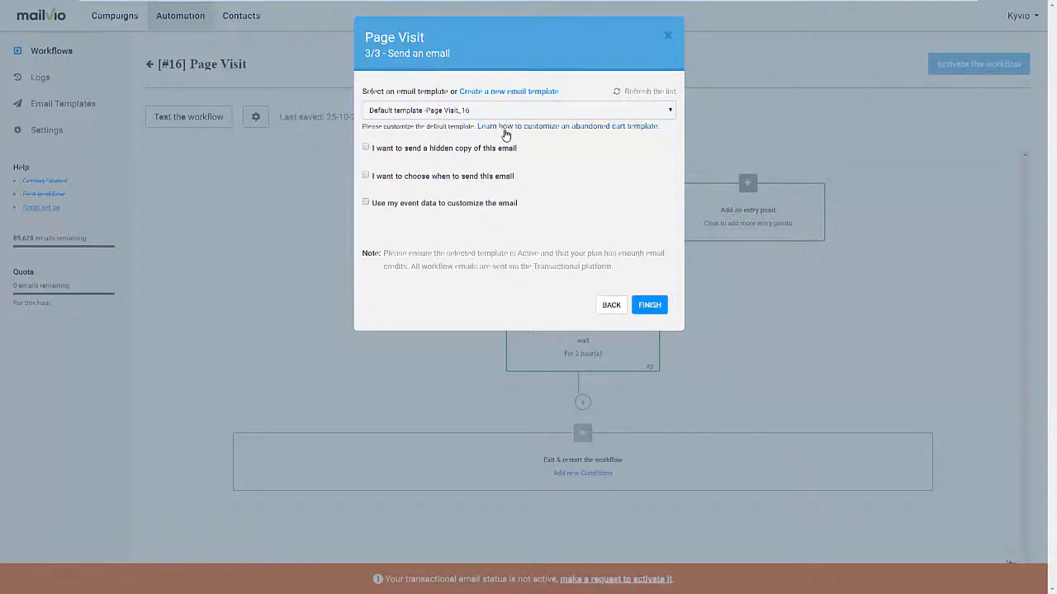
click(365, 176)
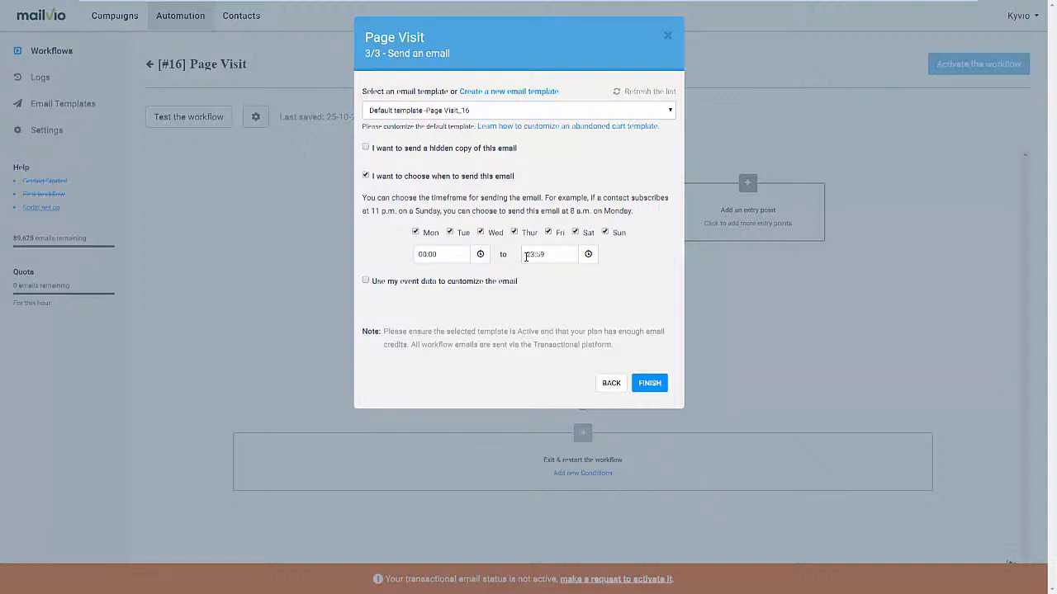
click(366, 282)
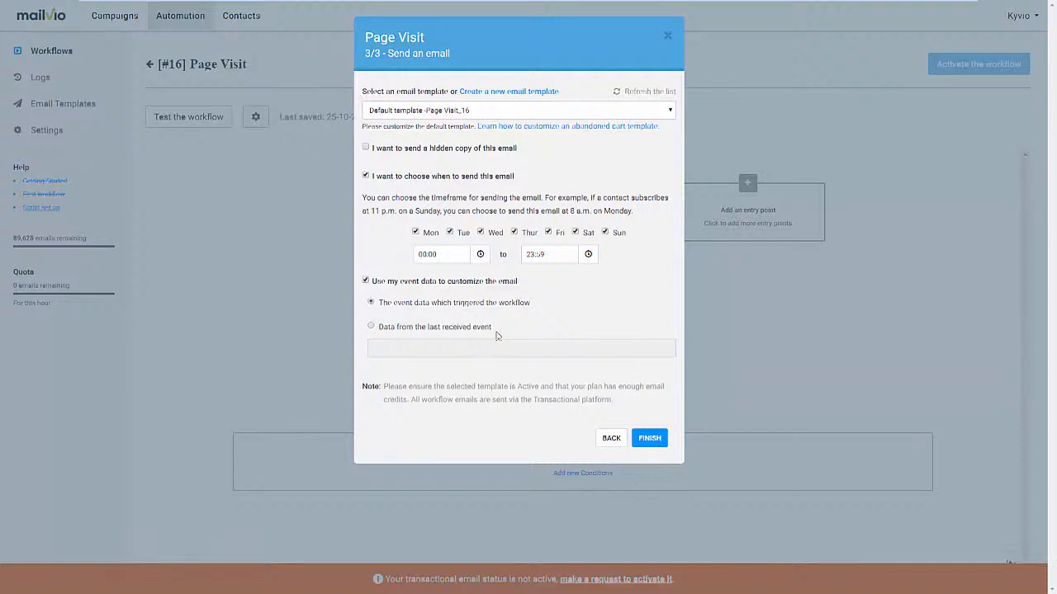
click(365, 282)
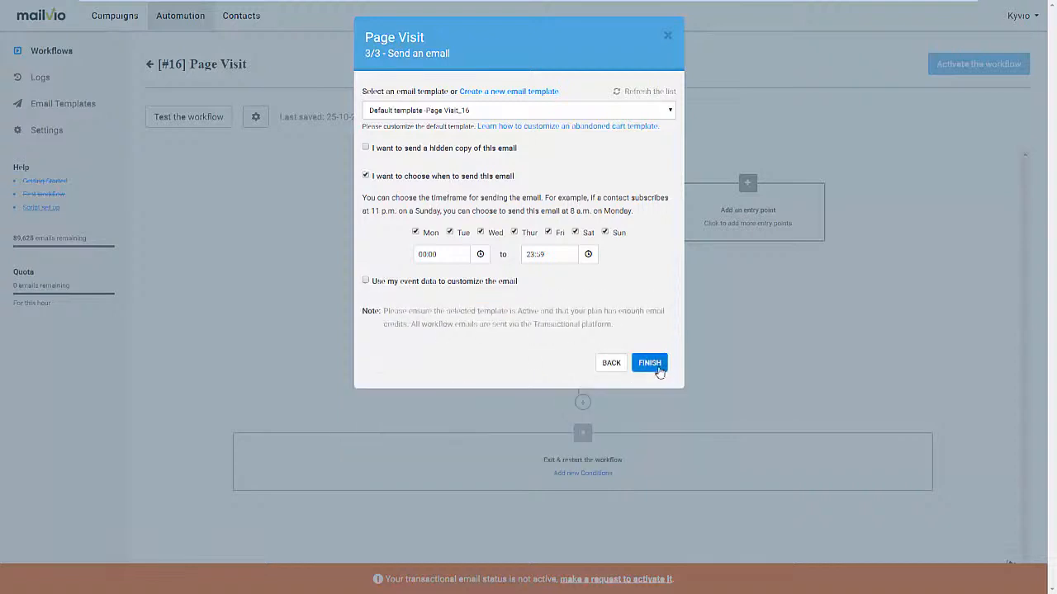
click(366, 175)
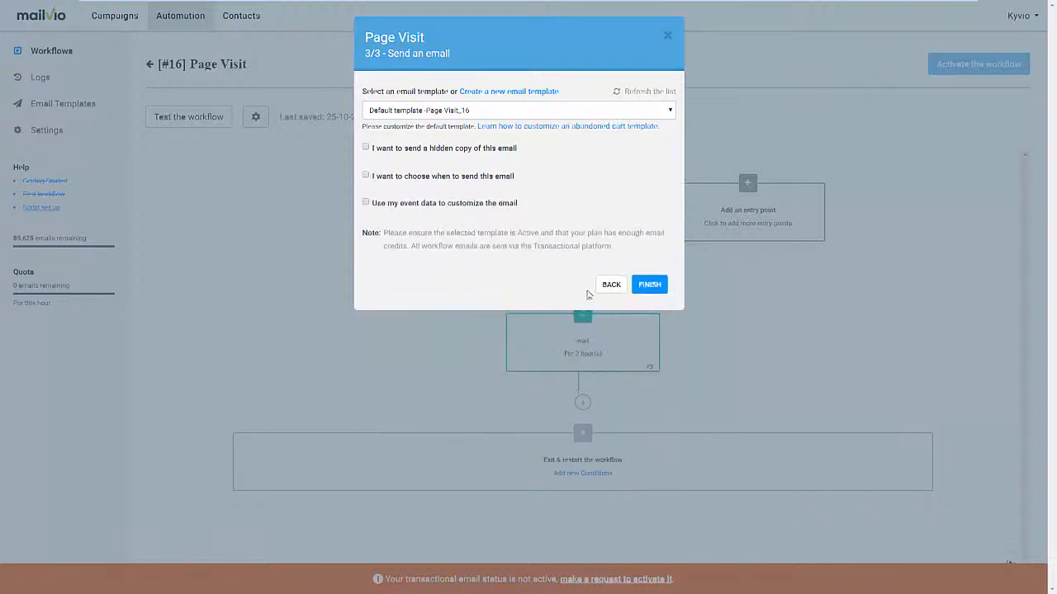
Finish the workflow's email step with the default Page Visit template and no optional settings.
click(650, 285)
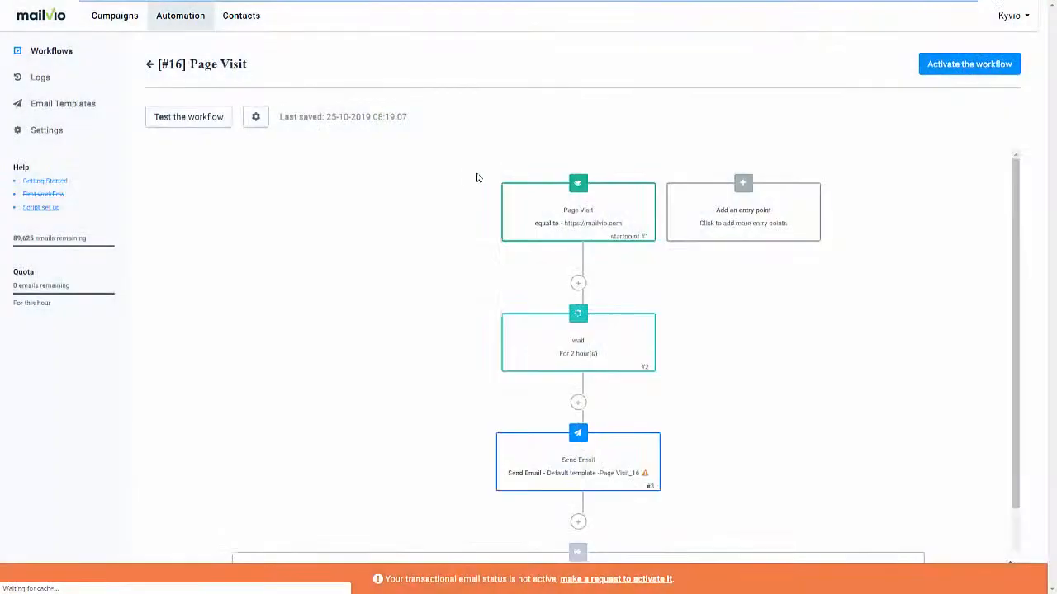
Insert an If/Else condition between the wait and the email, checking for opened emails in all campaigns at any time.
scroll(660, 305, down, 1)
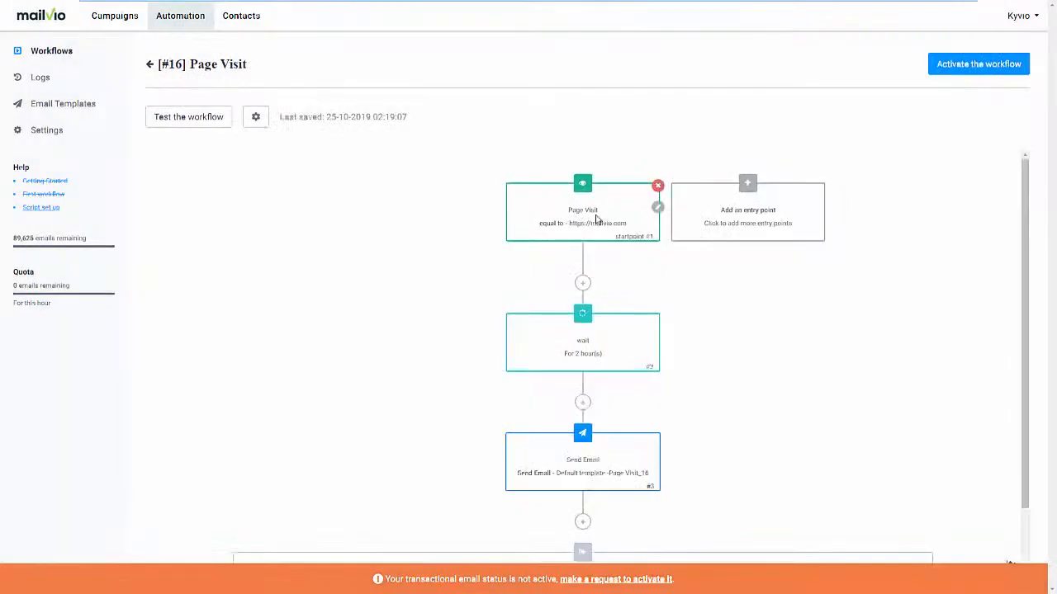
scroll(613, 251, down, 1)
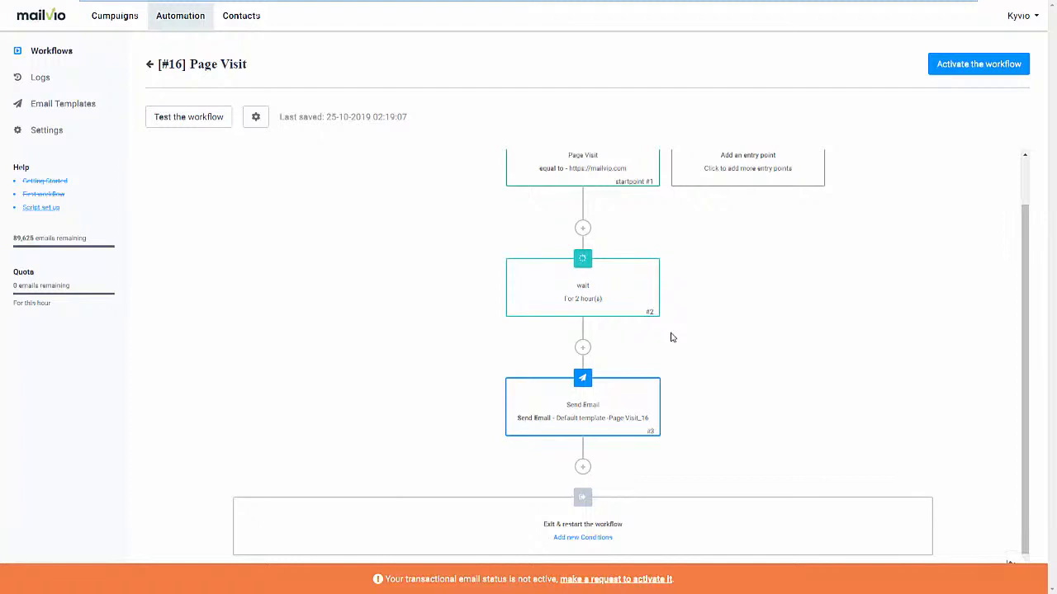
click(581, 350)
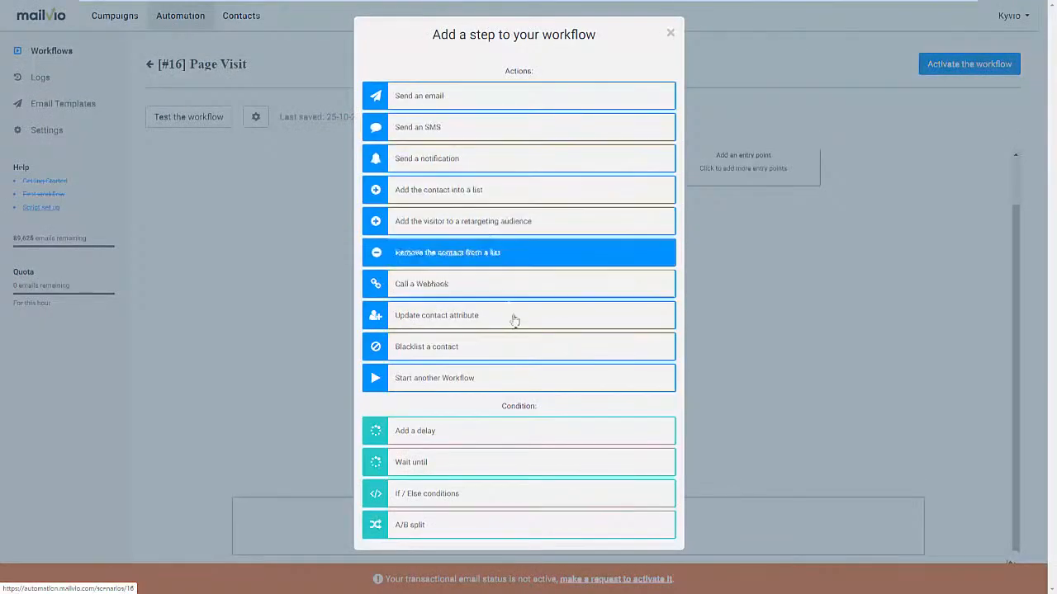
click(497, 495)
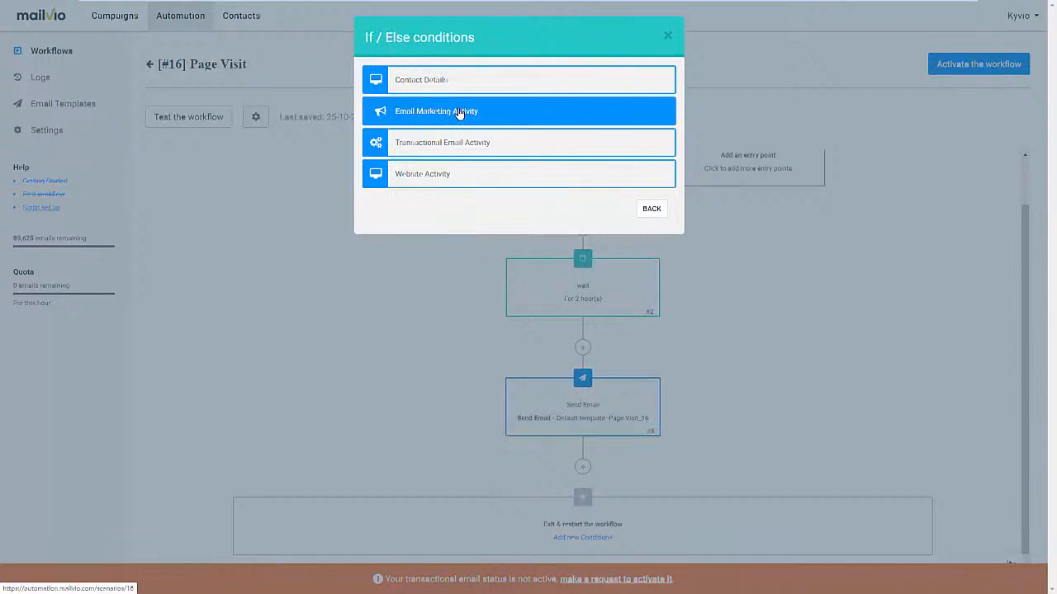
click(460, 113)
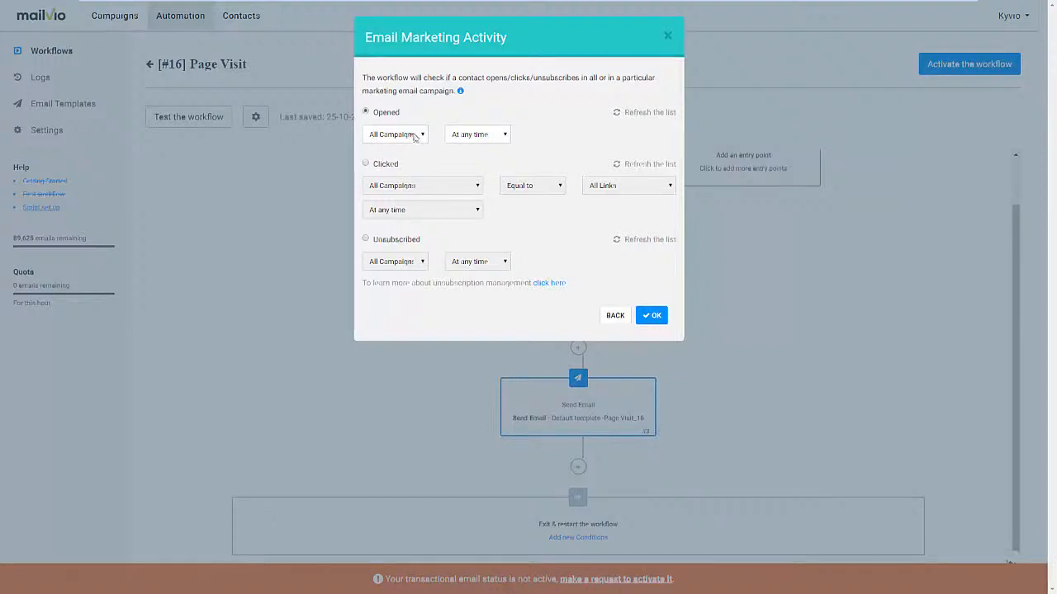
click(460, 136)
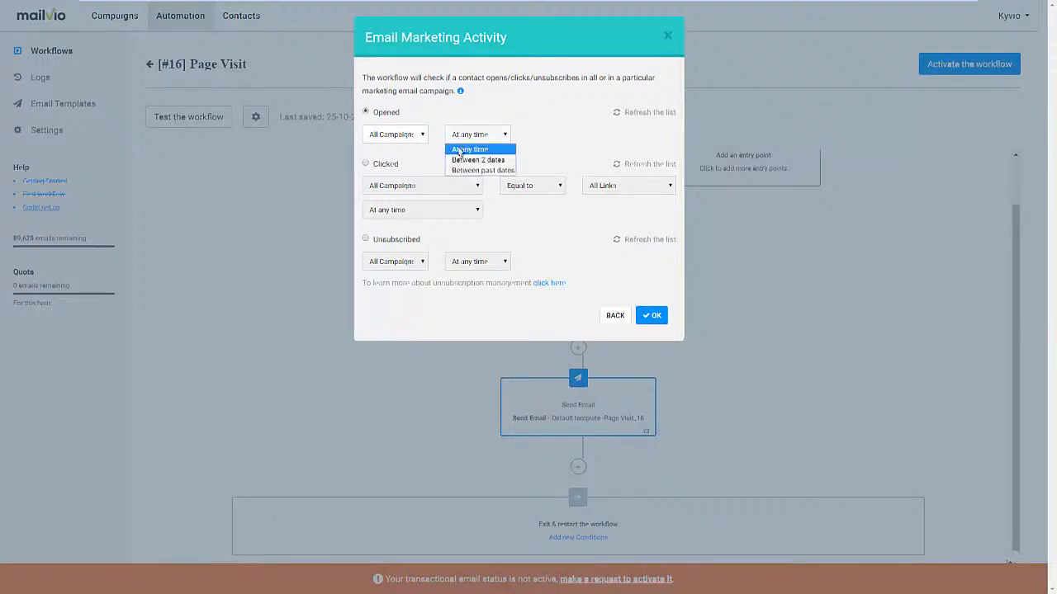
click(415, 139)
click(488, 121)
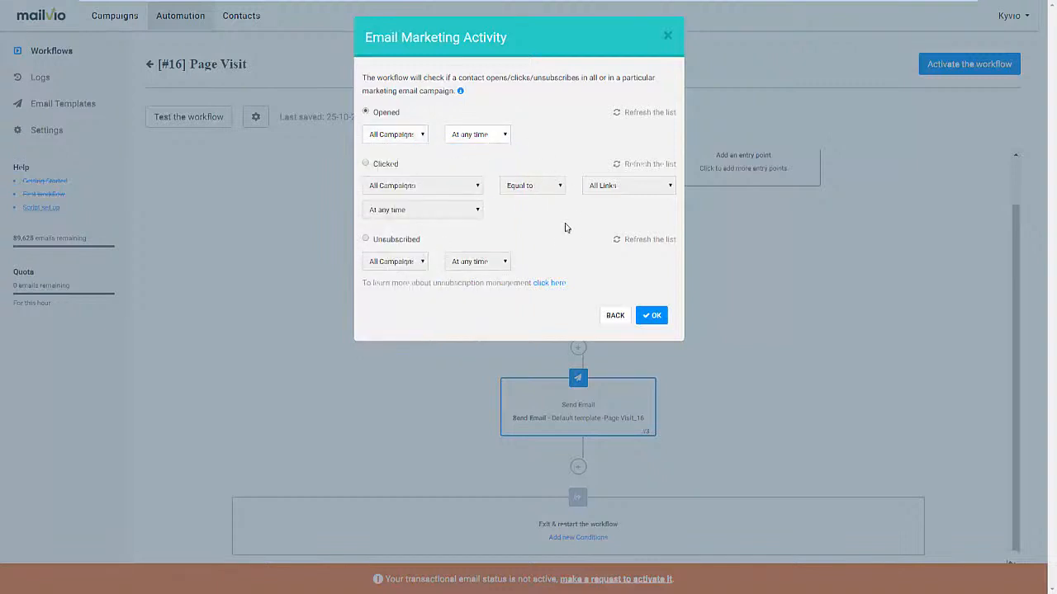
click(650, 319)
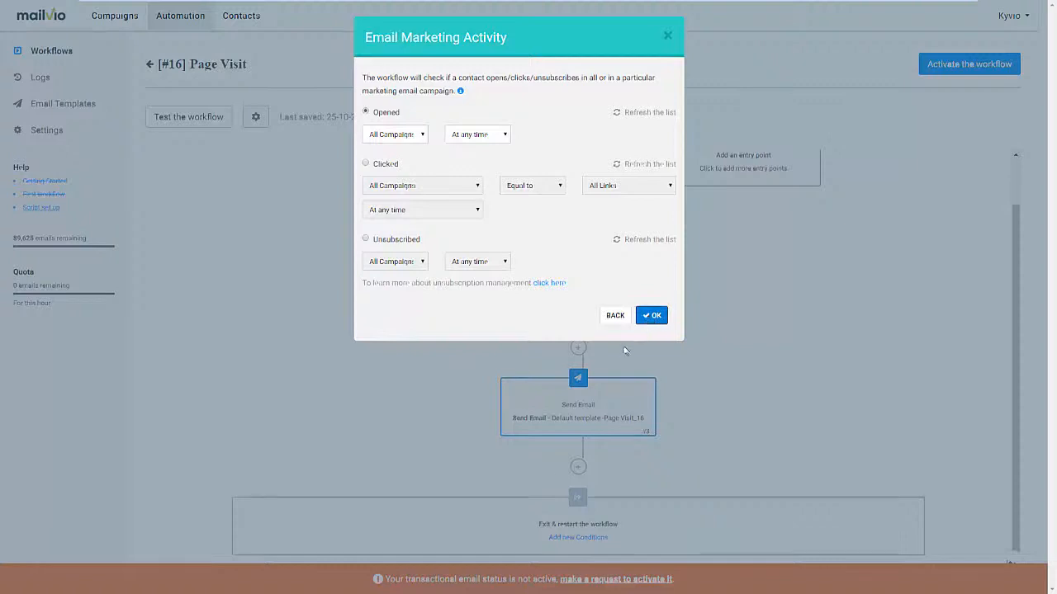
scroll(614, 356, down, 2)
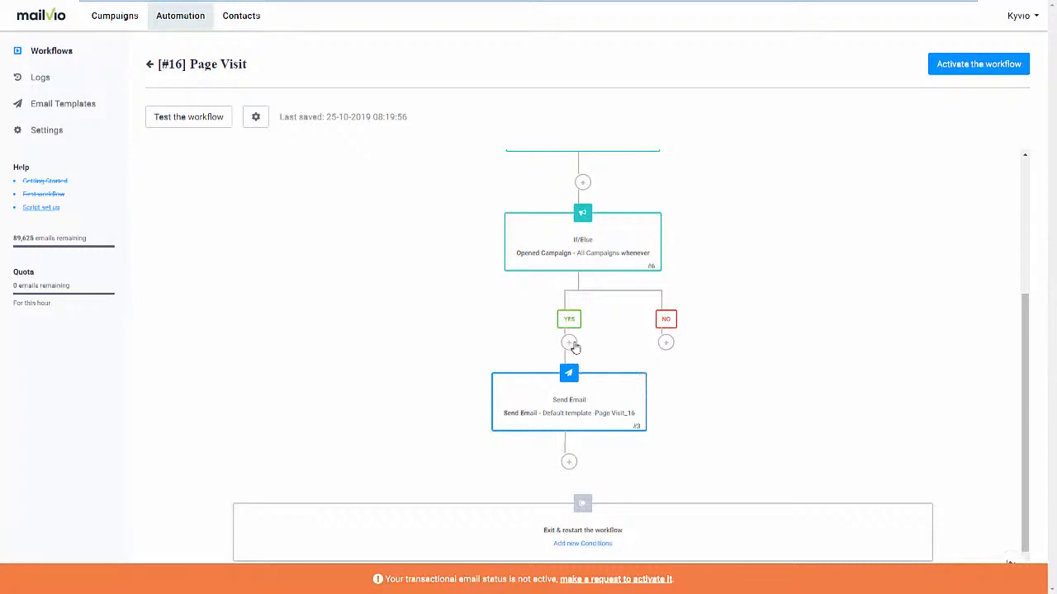
Review the actions and conditions that can be added to the No branch of the If/Else condition.
click(666, 342)
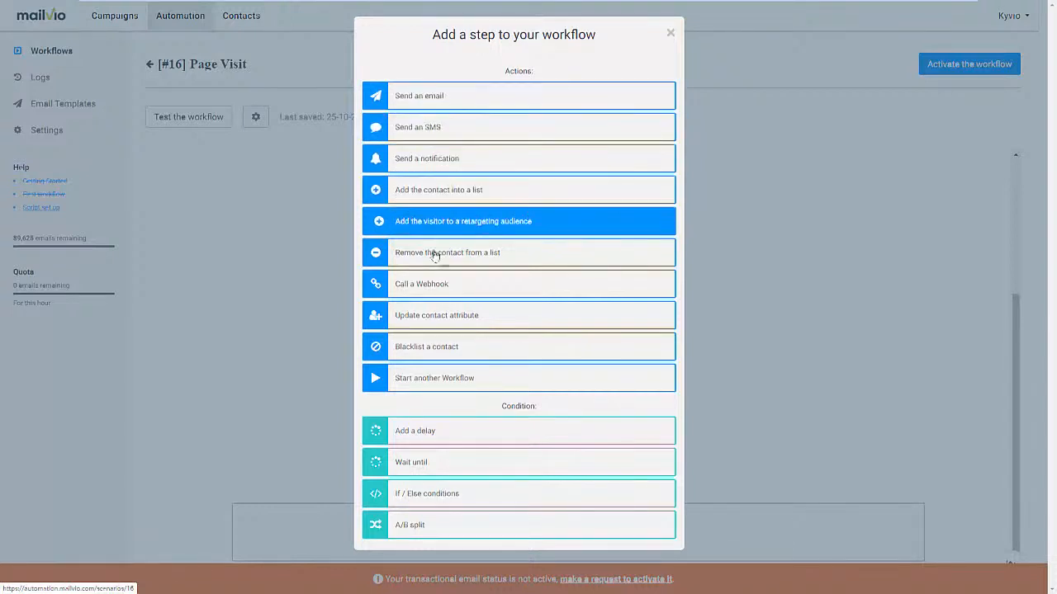
click(733, 280)
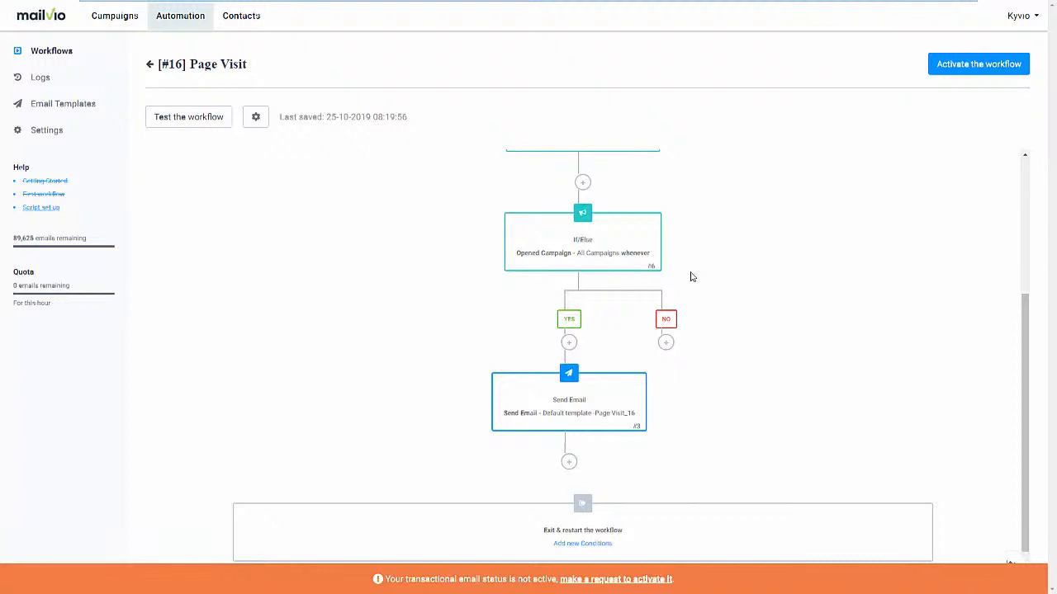
Examine the Email Marketing Activity settings for an additional workflow entry point without adding it.
scroll(692, 276, up, 3)
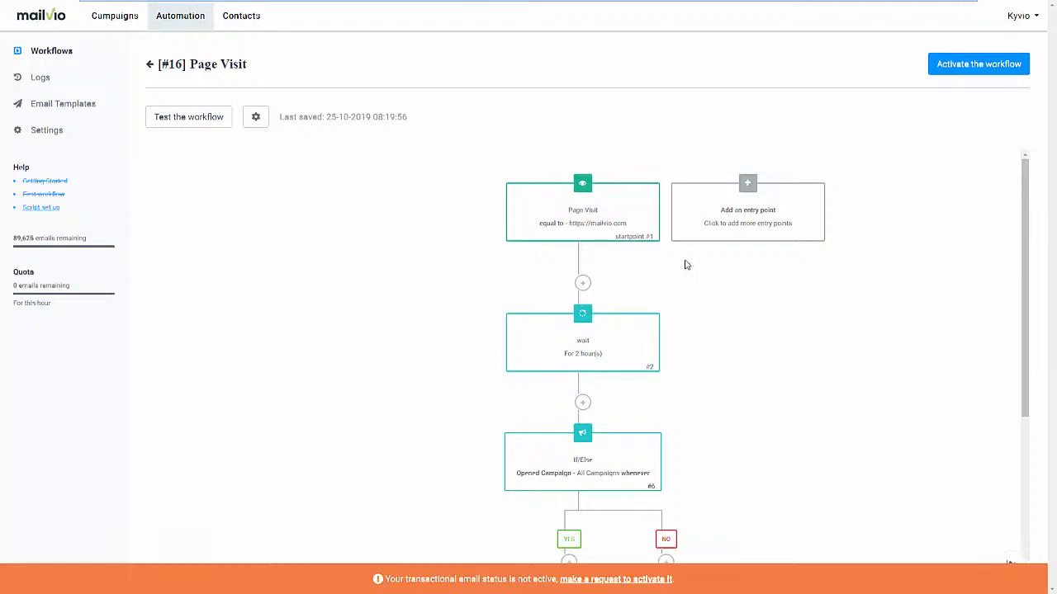
click(748, 197)
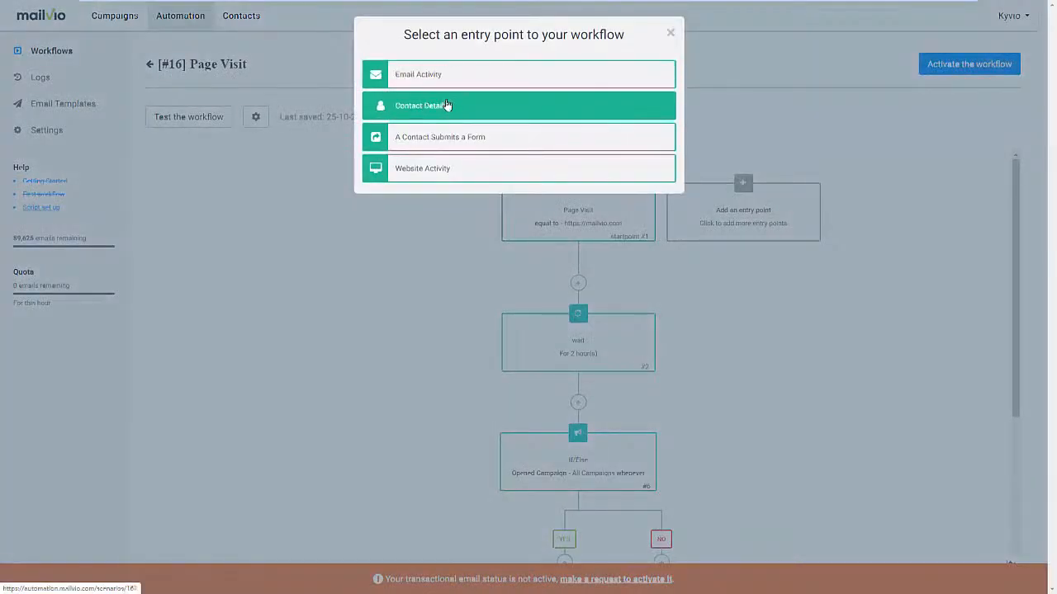
click(442, 74)
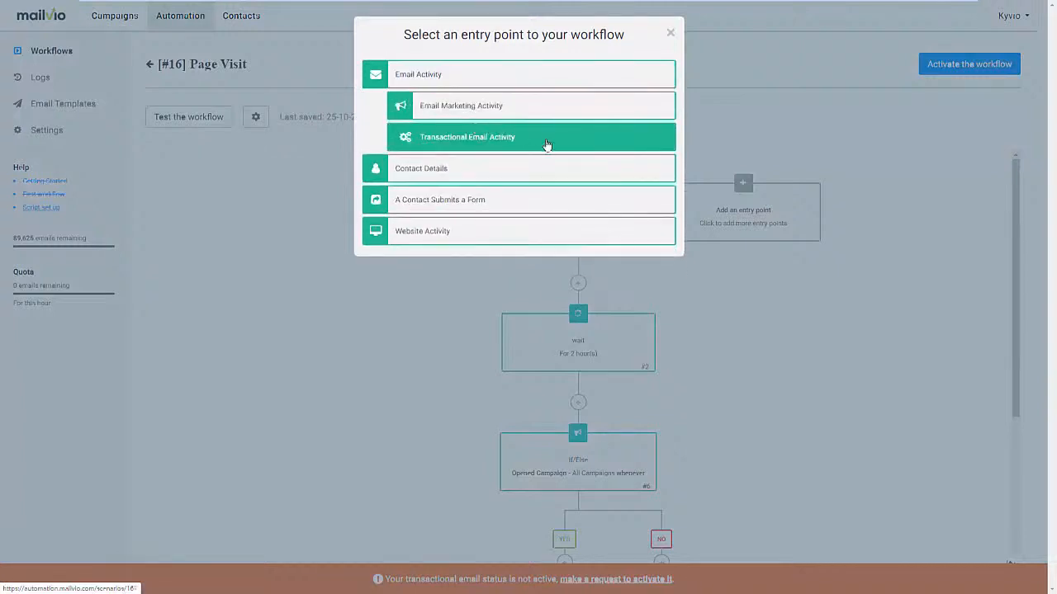
click(507, 108)
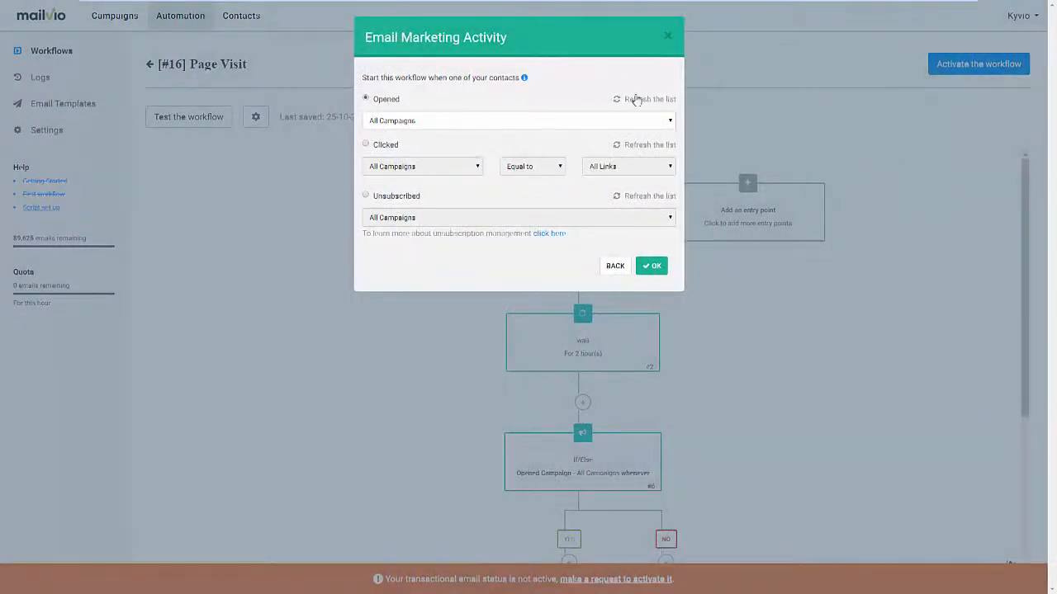
click(667, 37)
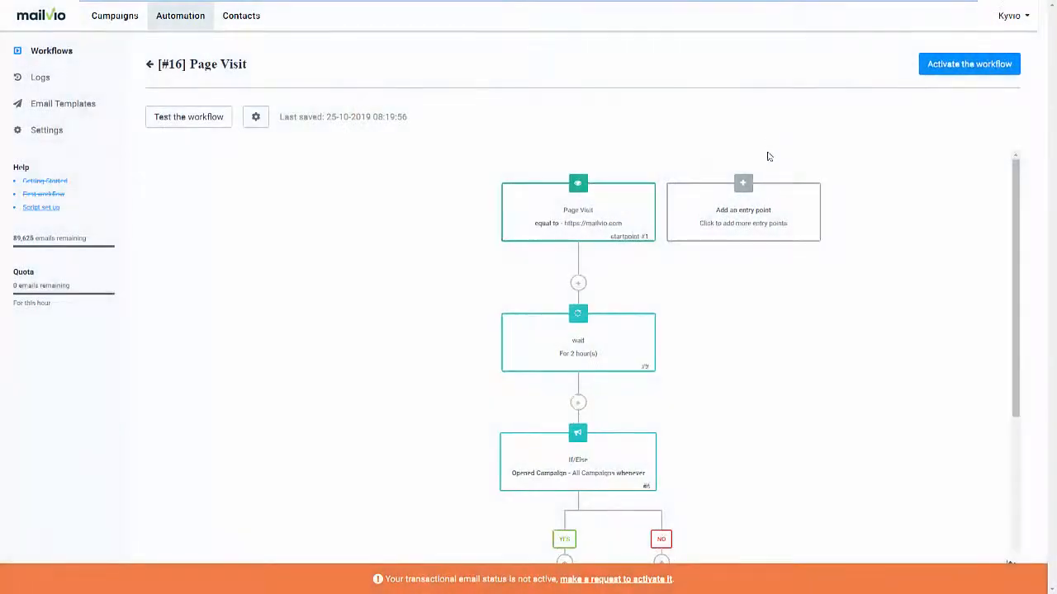
Examine the Website Activity entry points and the settings for a contact visiting a page, without adding one.
click(756, 203)
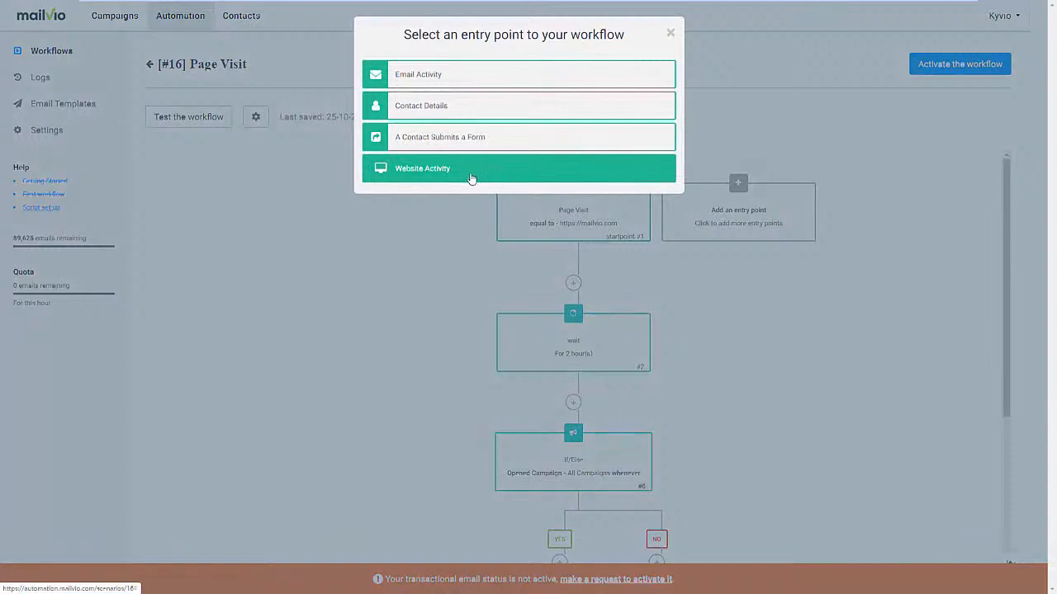
click(471, 178)
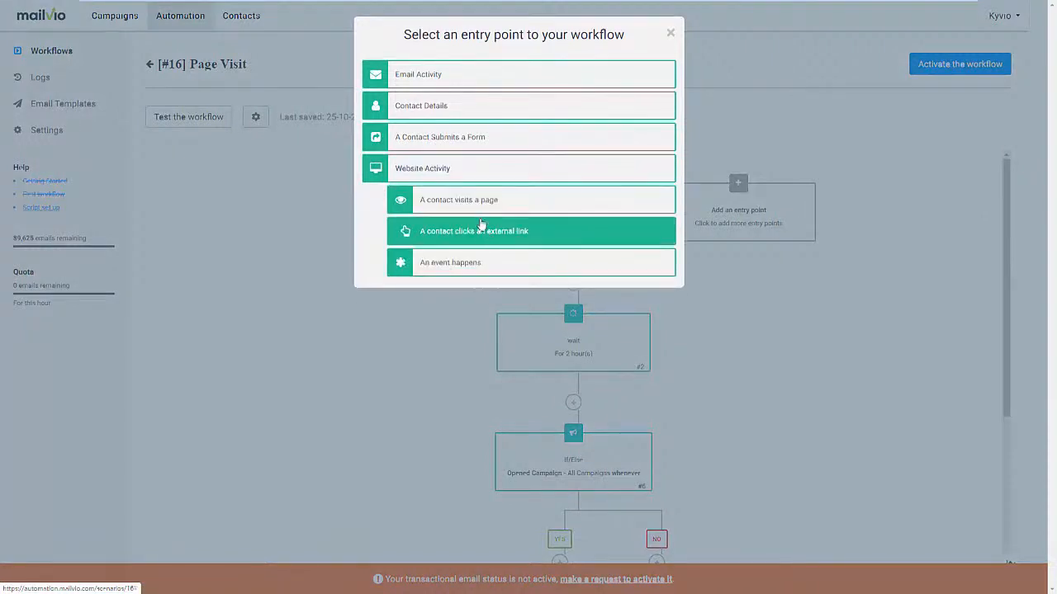
click(479, 199)
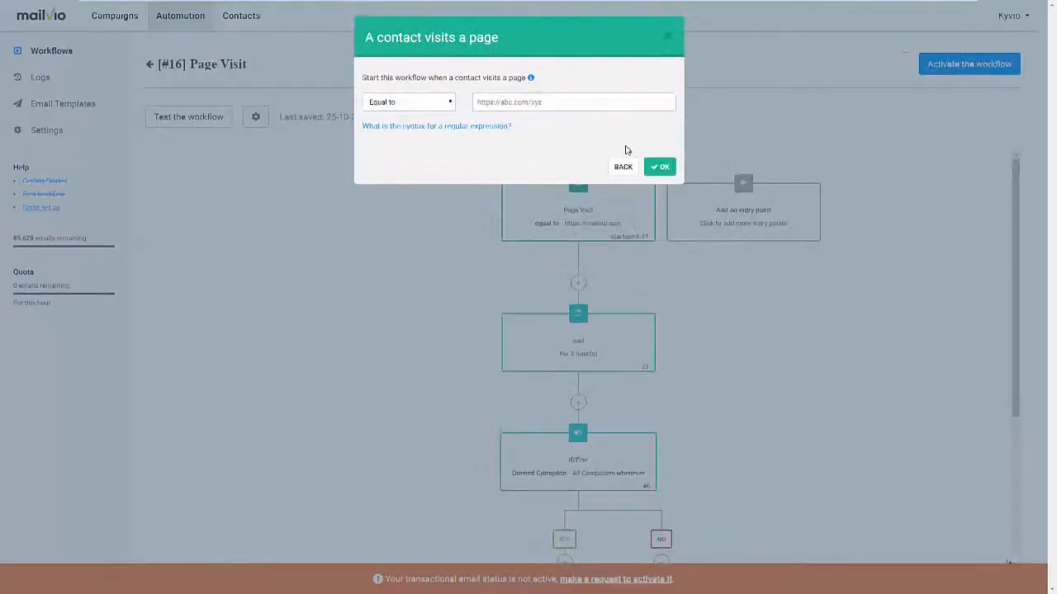
click(623, 167)
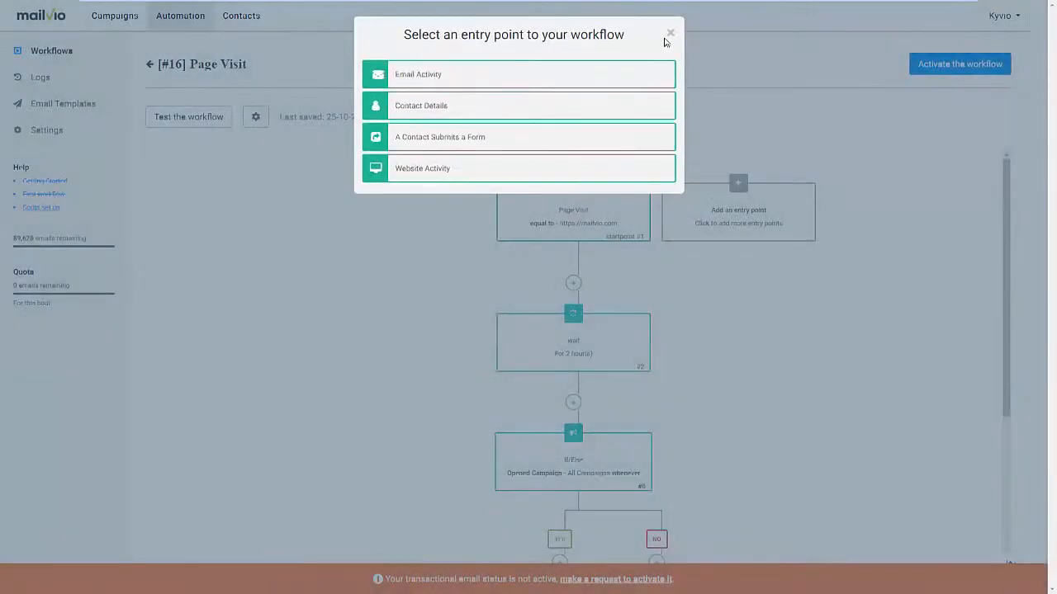
click(669, 33)
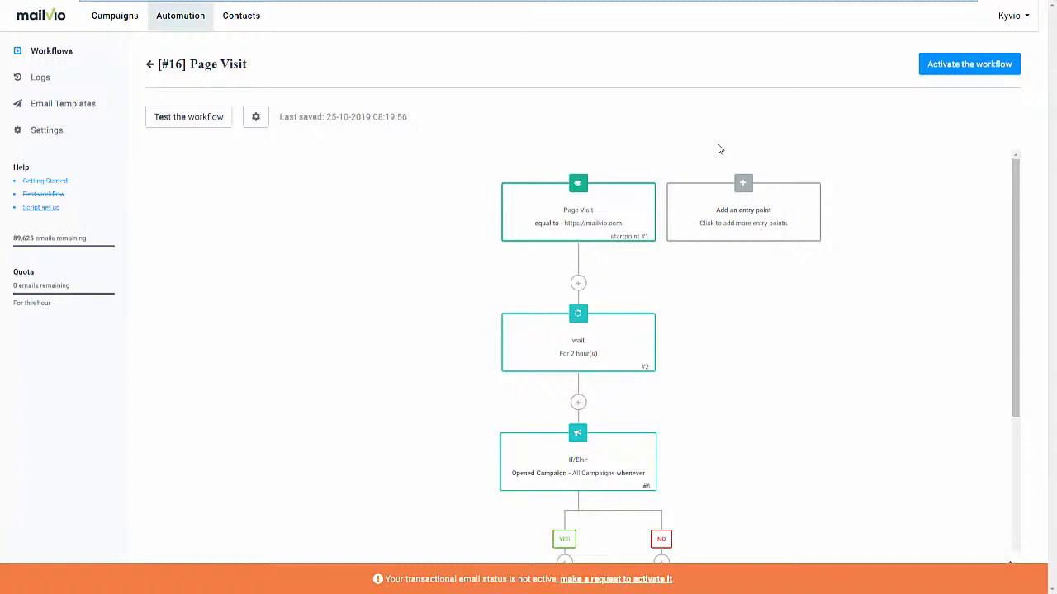
Leave the workflow, postponing its activation, and start setting up a new email campaign.
click(150, 13)
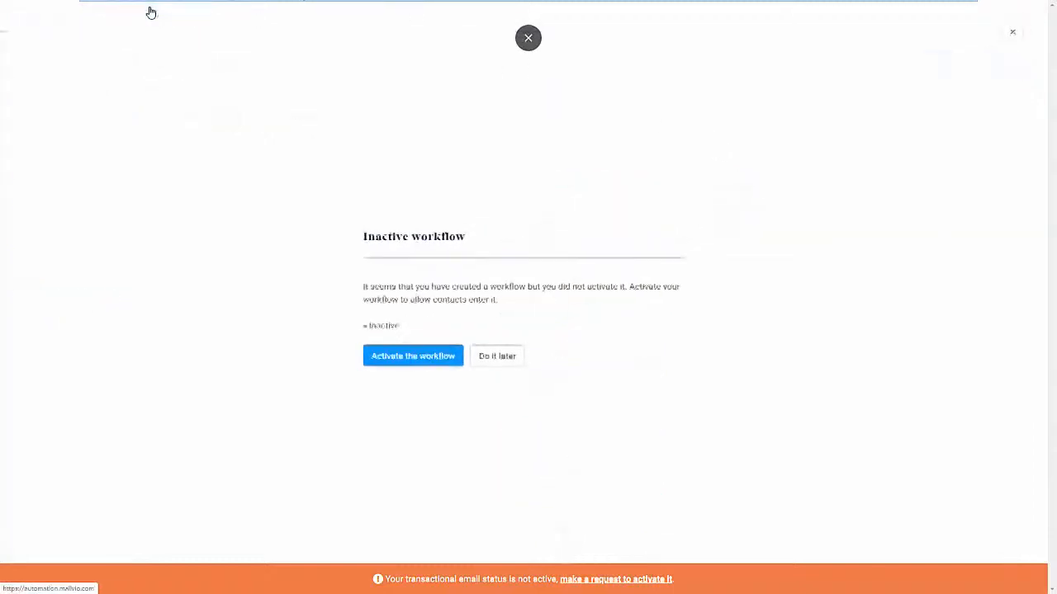
click(485, 363)
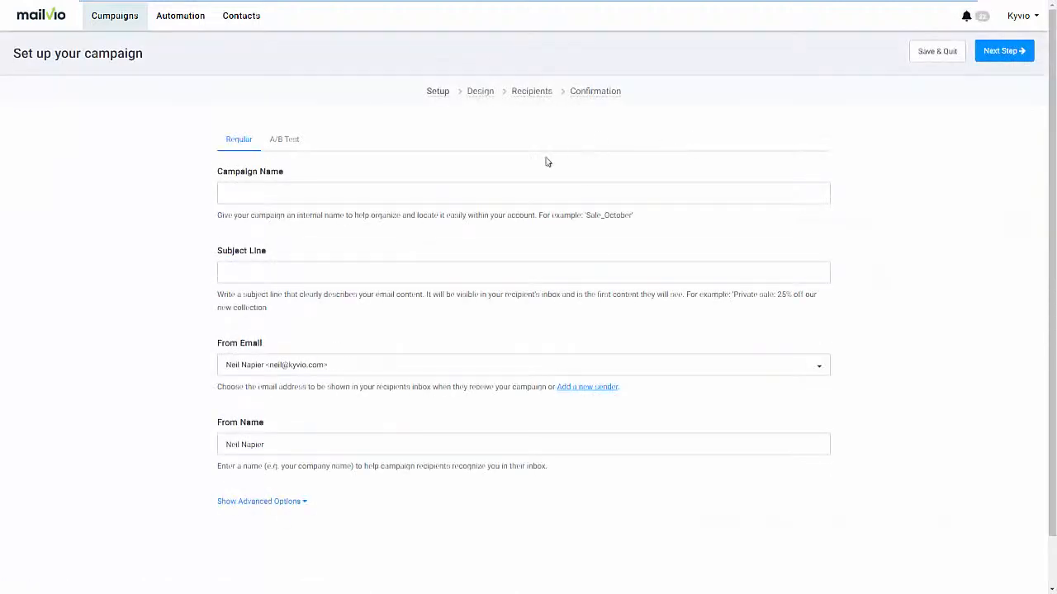
Name the campaign "Live Demo" and enter "This is a live demo" as its subject line.
click(316, 197)
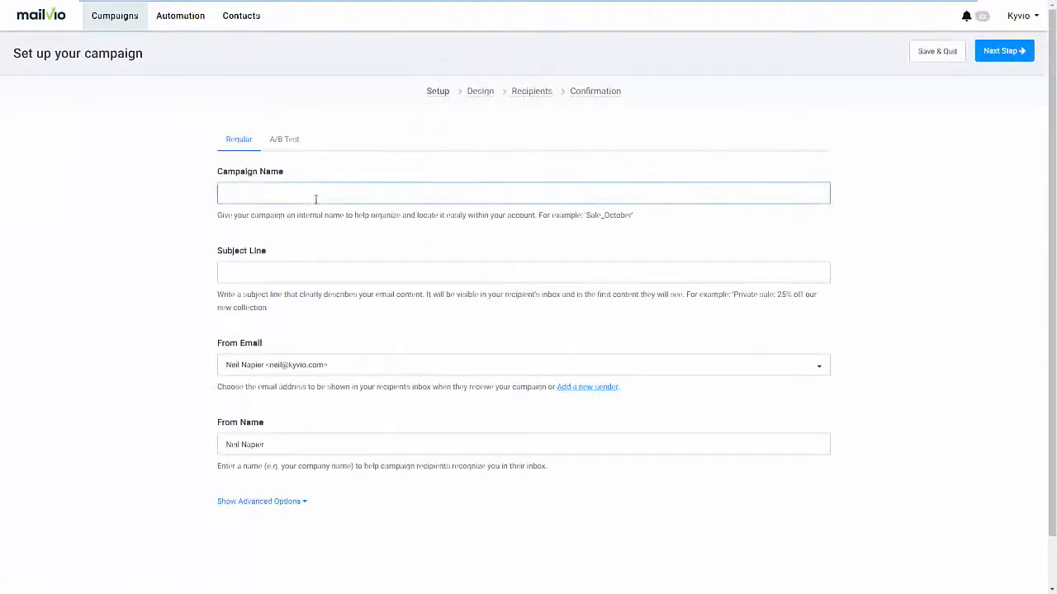
text(Live Demo)
key(Tab)
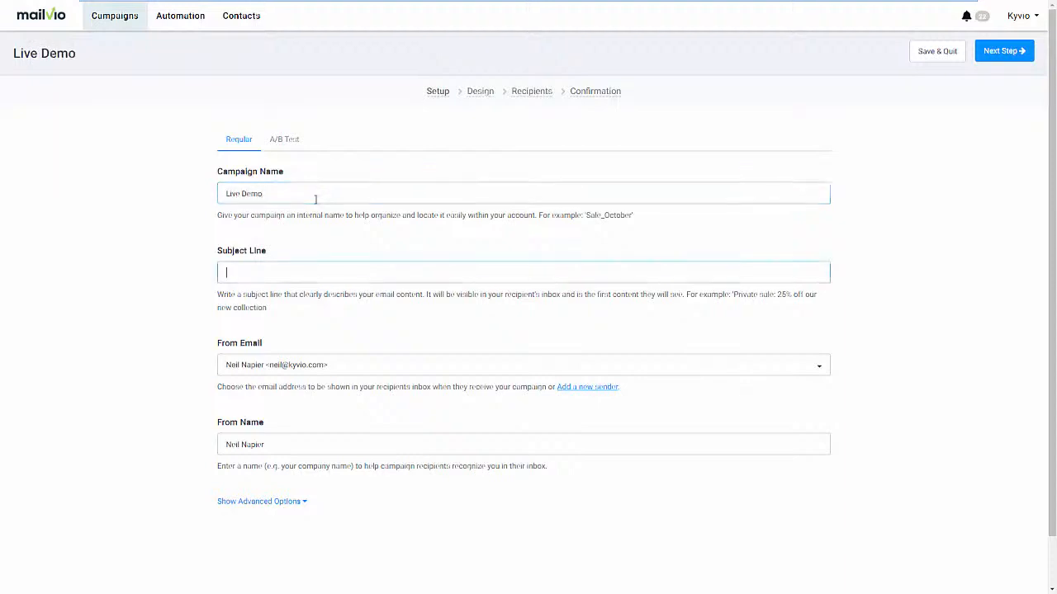
text(This is a live demo)
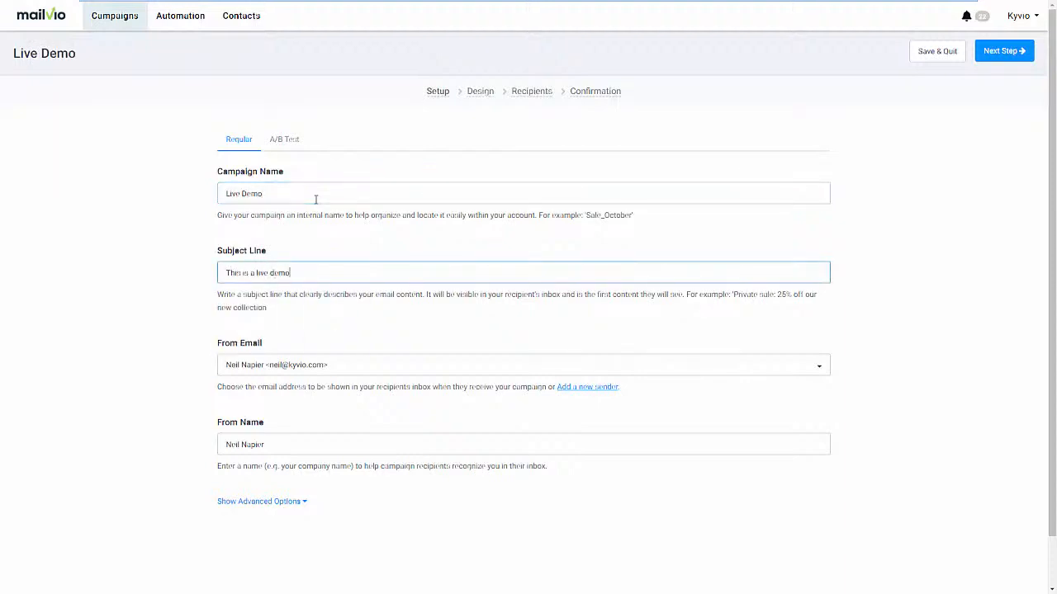
Expand the campaign's advanced options and look through the available settings.
click(273, 501)
scroll(327, 513, down, 1)
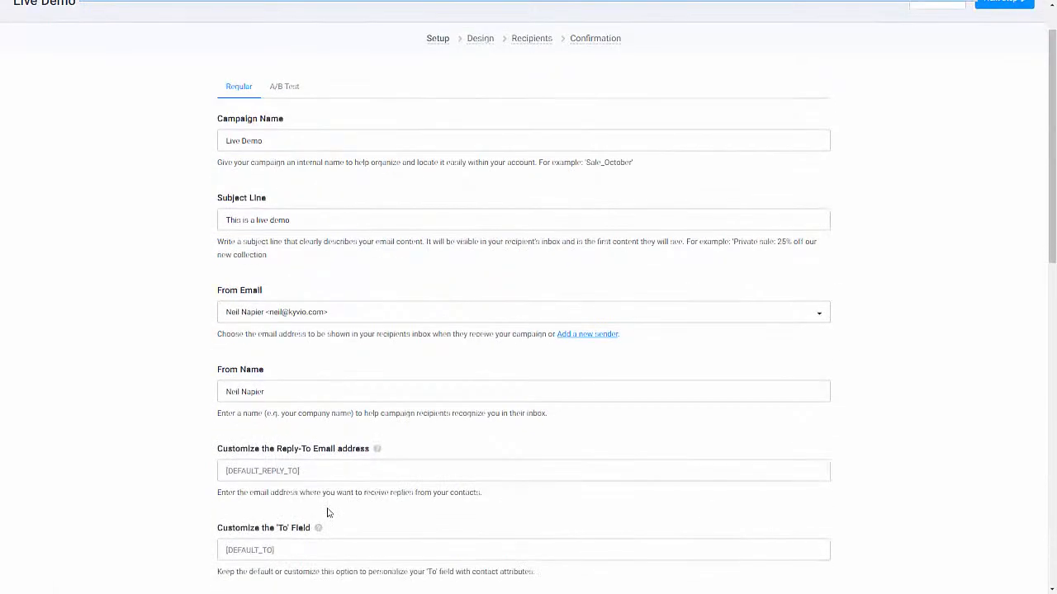
scroll(327, 513, down, 2)
scroll(325, 512, up, 3)
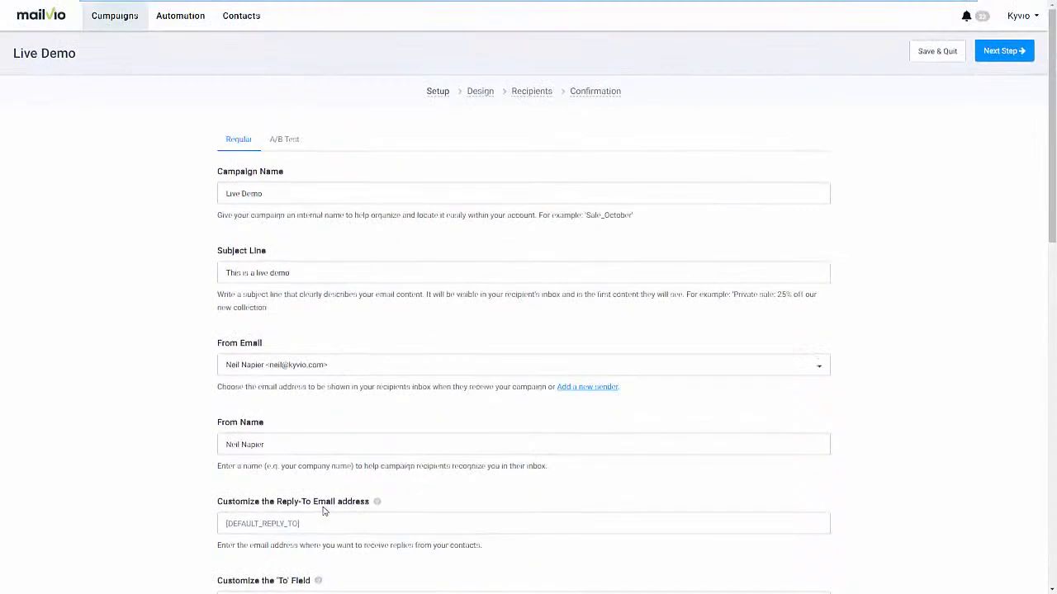
Make the campaign an A/B test with "This demo rocks!" as subject line B, and continue to the Design stage.
click(288, 147)
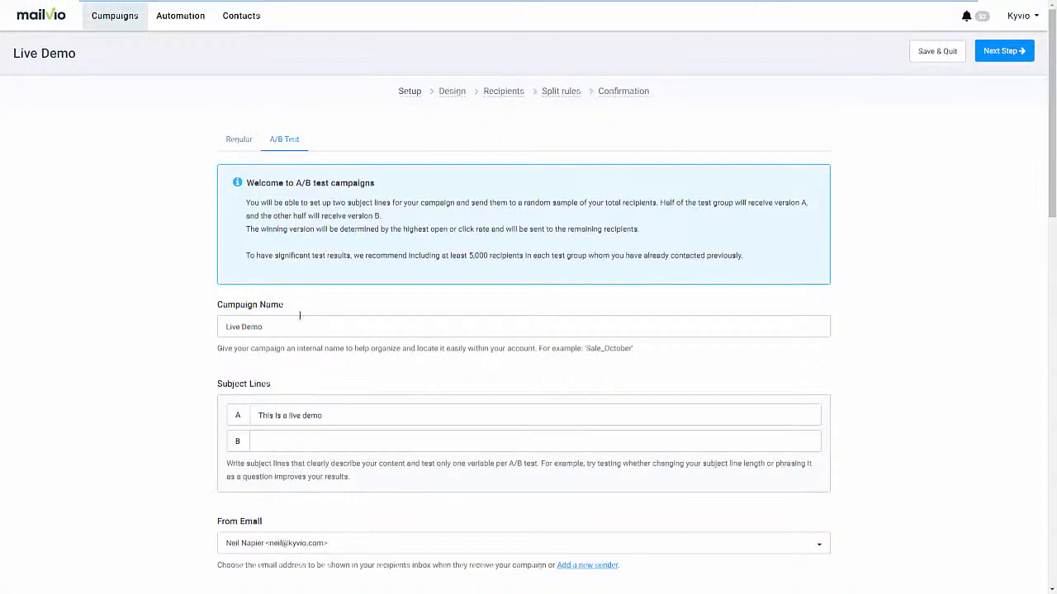
click(302, 435)
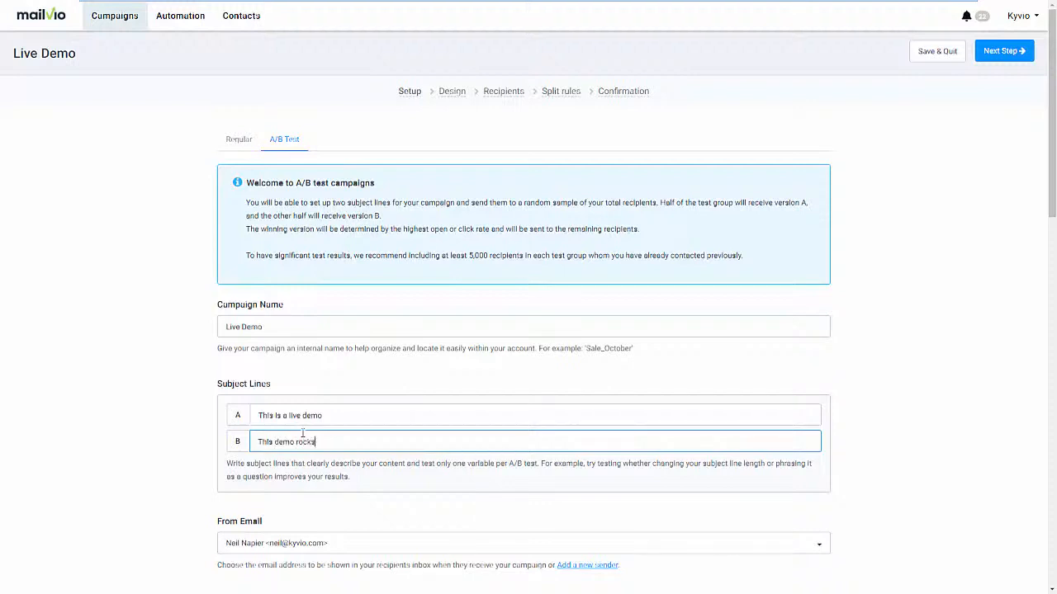
scroll(303, 432, down, 5)
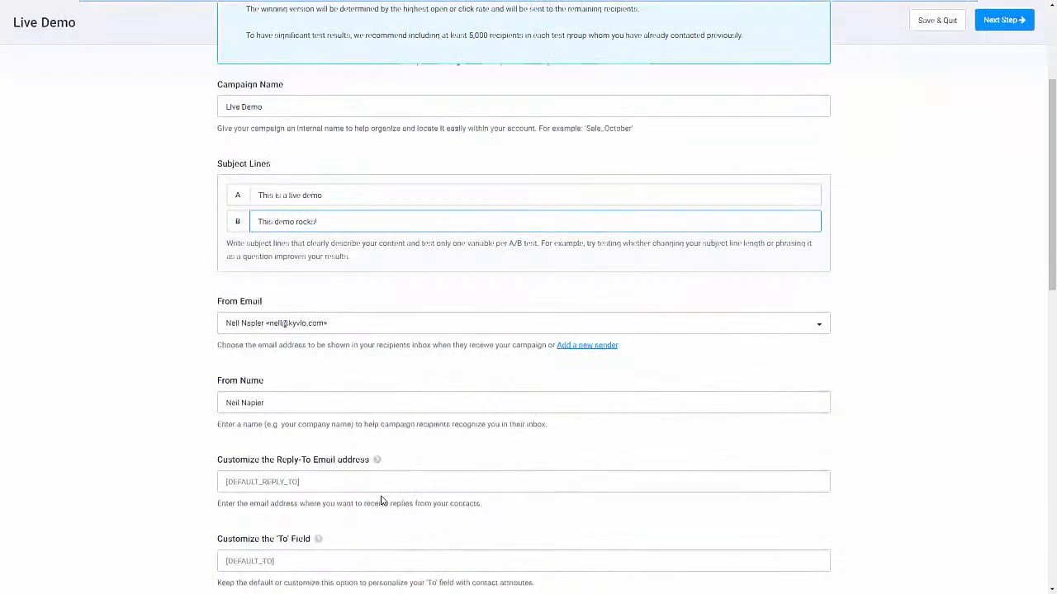
scroll(401, 484, up, 4)
scroll(823, 291, up, 1)
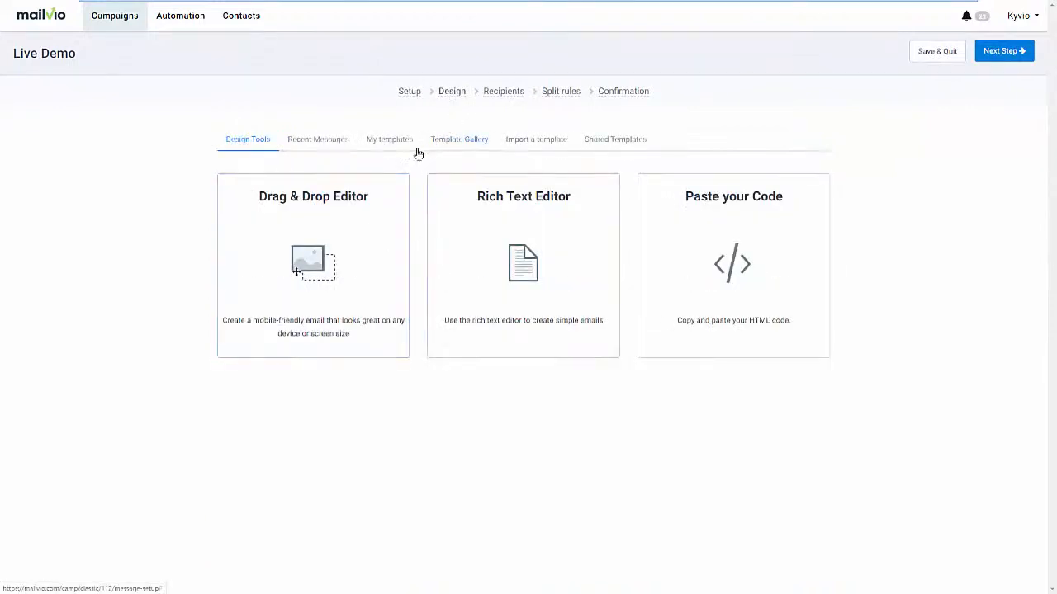
Browse the Template Gallery for ready-made email designs for the campaign.
click(486, 152)
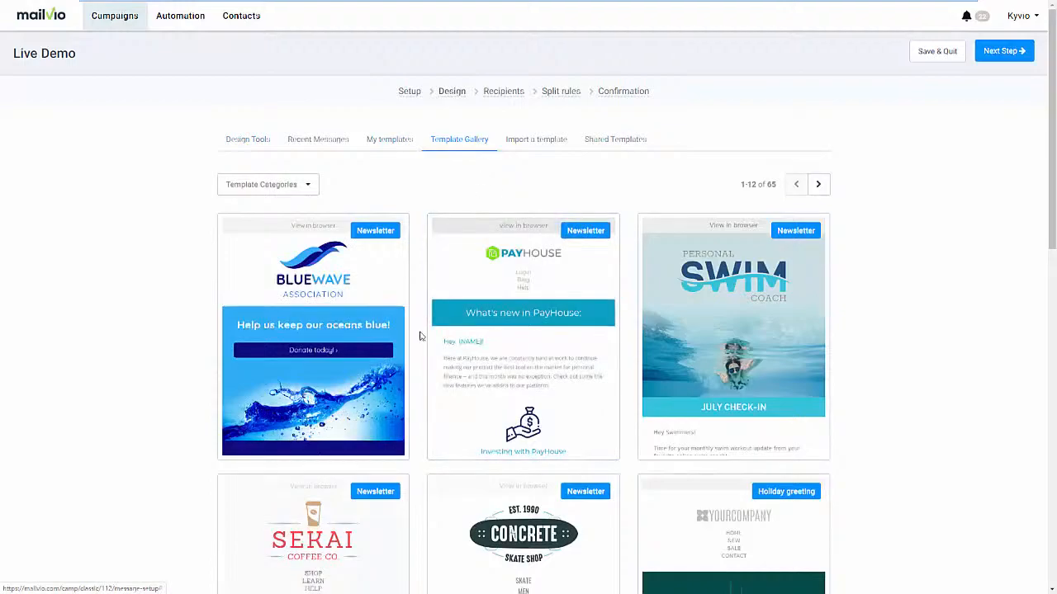
scroll(420, 336, down, 6)
scroll(416, 355, up, 4)
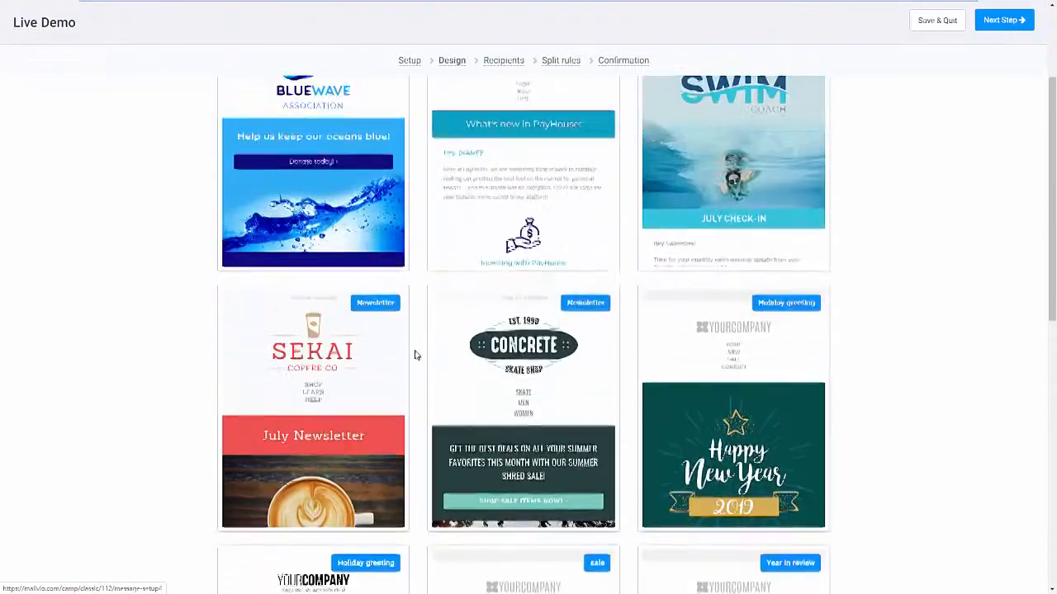
scroll(416, 355, down, 8)
scroll(411, 355, up, 10)
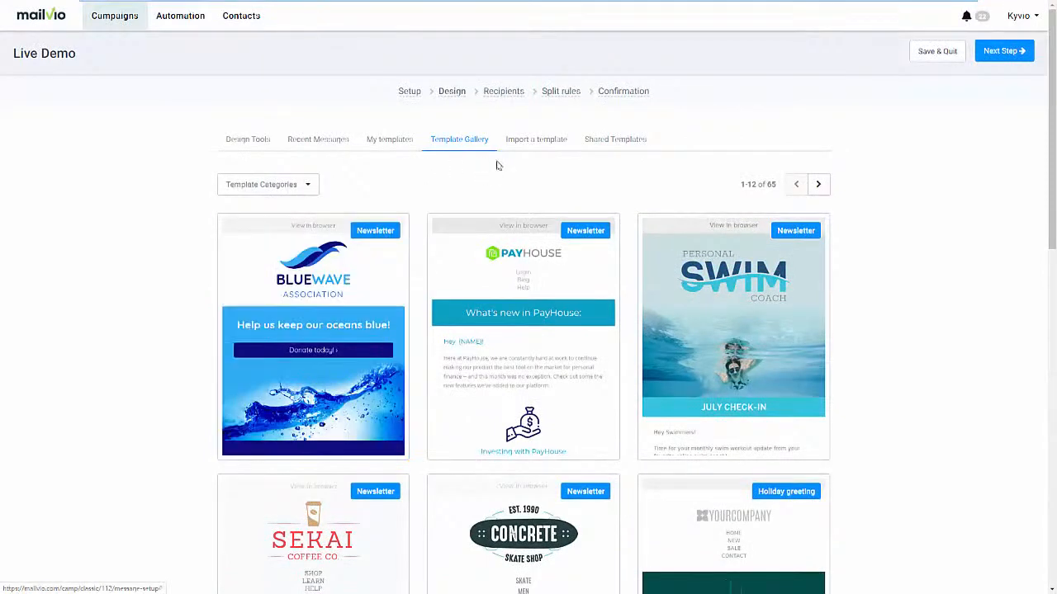
click(271, 150)
scroll(232, 399, down, 3)
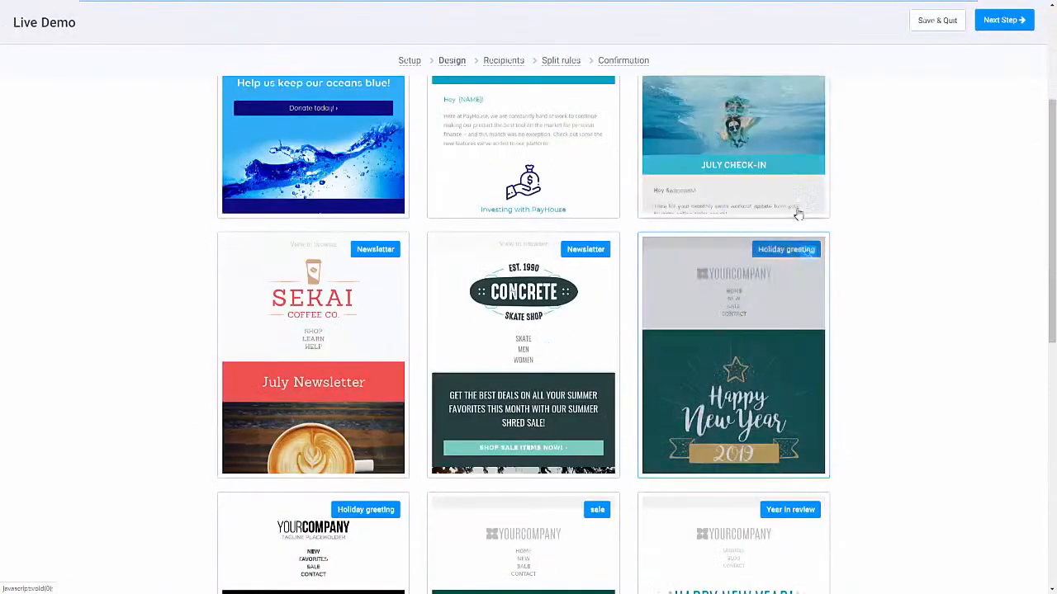
scroll(798, 214, up, 2)
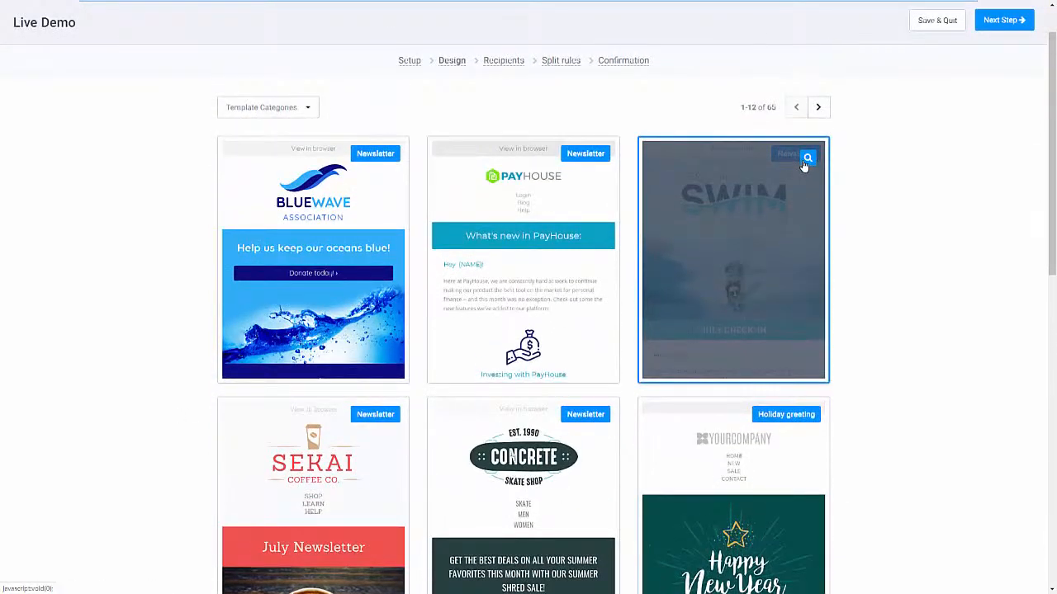
Preview the full Personal Swim Coach newsletter template down to its footer and close the preview.
click(806, 160)
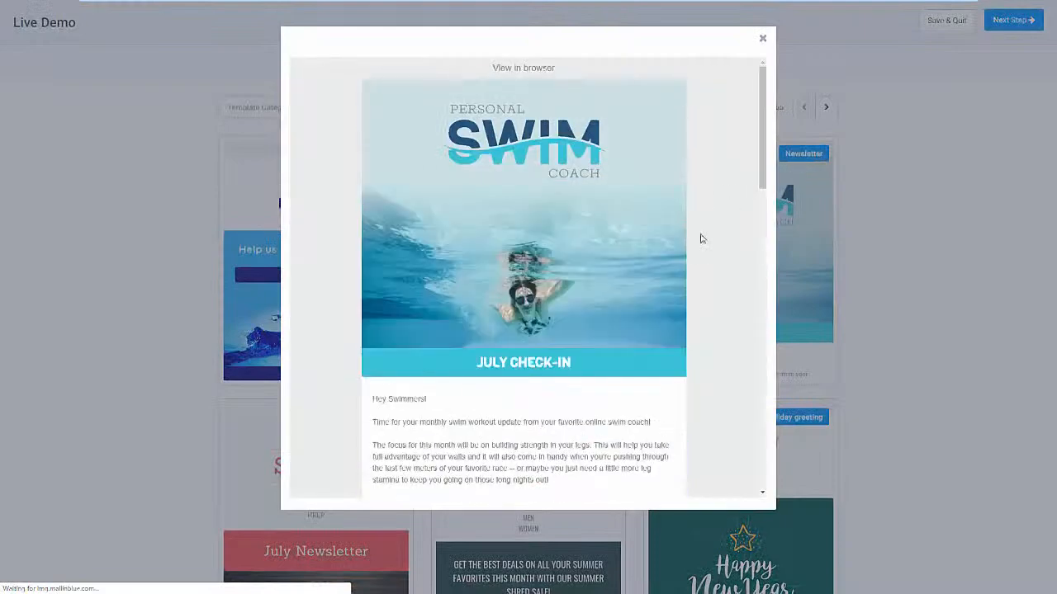
scroll(696, 252, down, 10)
scroll(696, 259, down, 5)
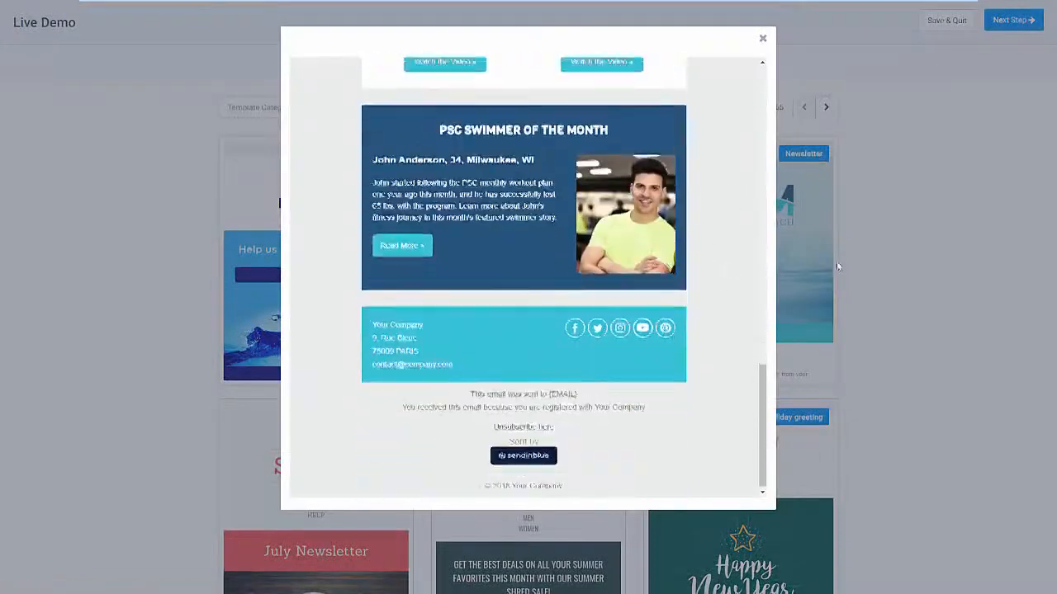
click(890, 259)
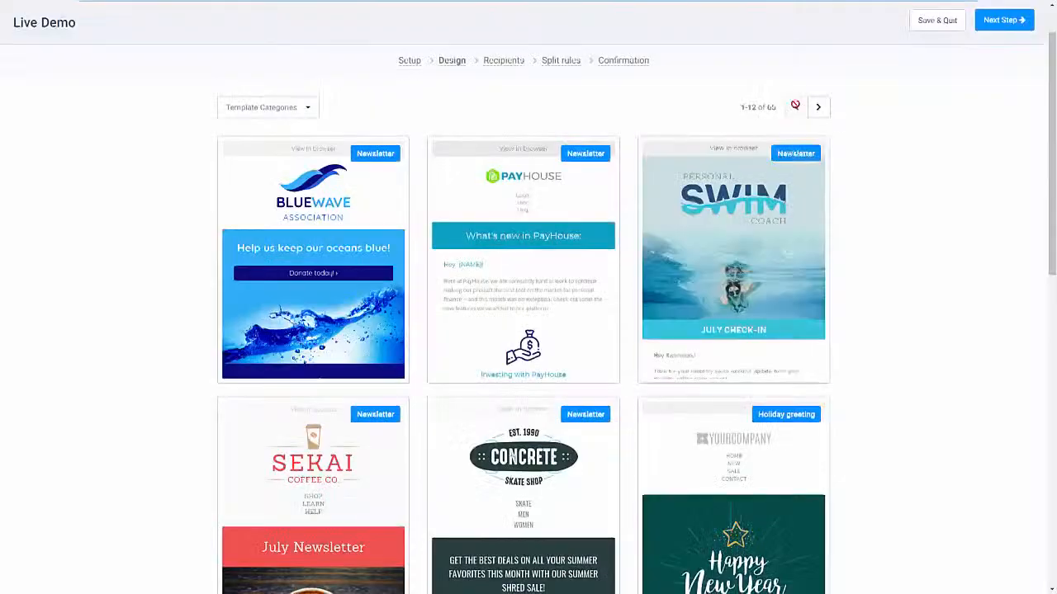
Use the Personal Swim Coach template for the campaign and look through its content blocks in the editor.
click(749, 295)
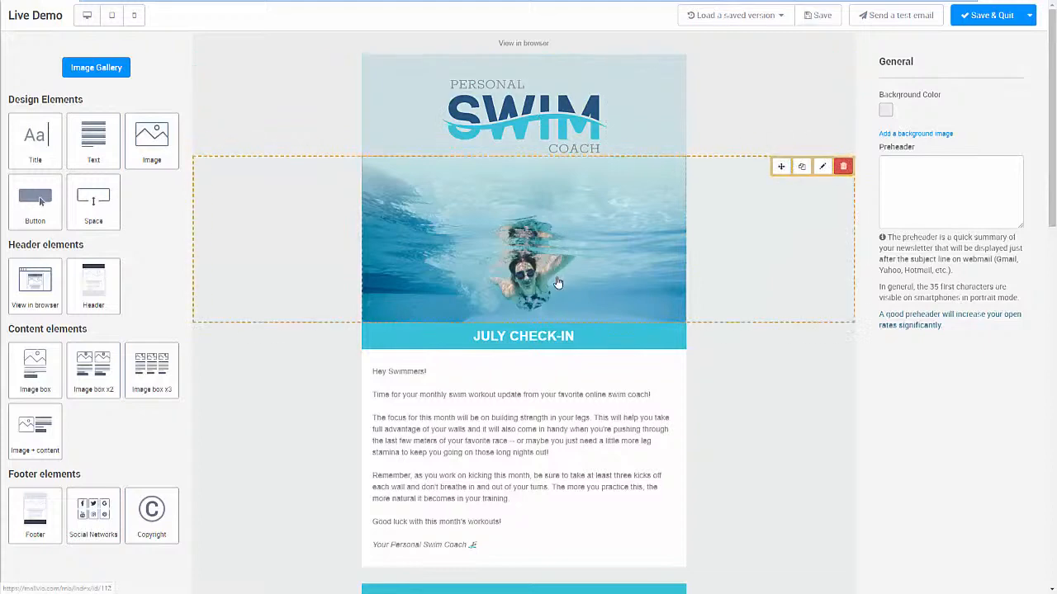
scroll(545, 331, down, 2)
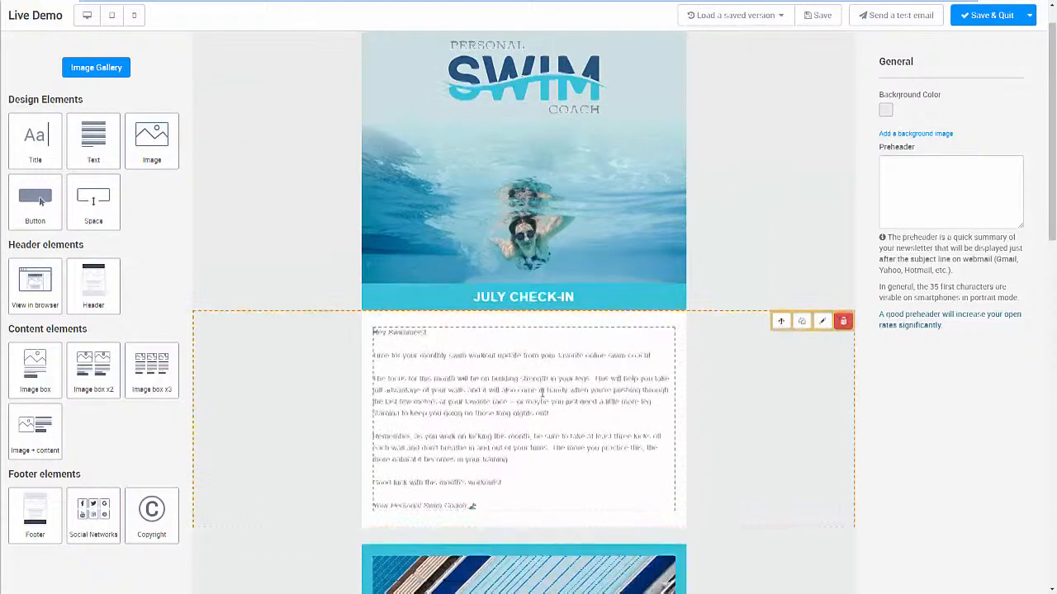
scroll(518, 306, down, 3)
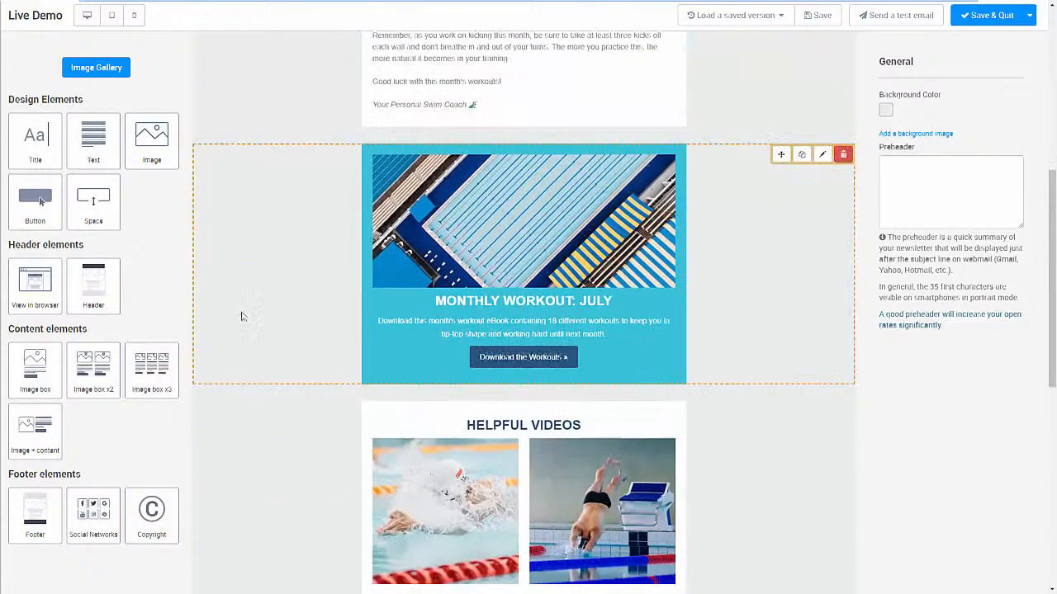
scroll(129, 439, down, 1)
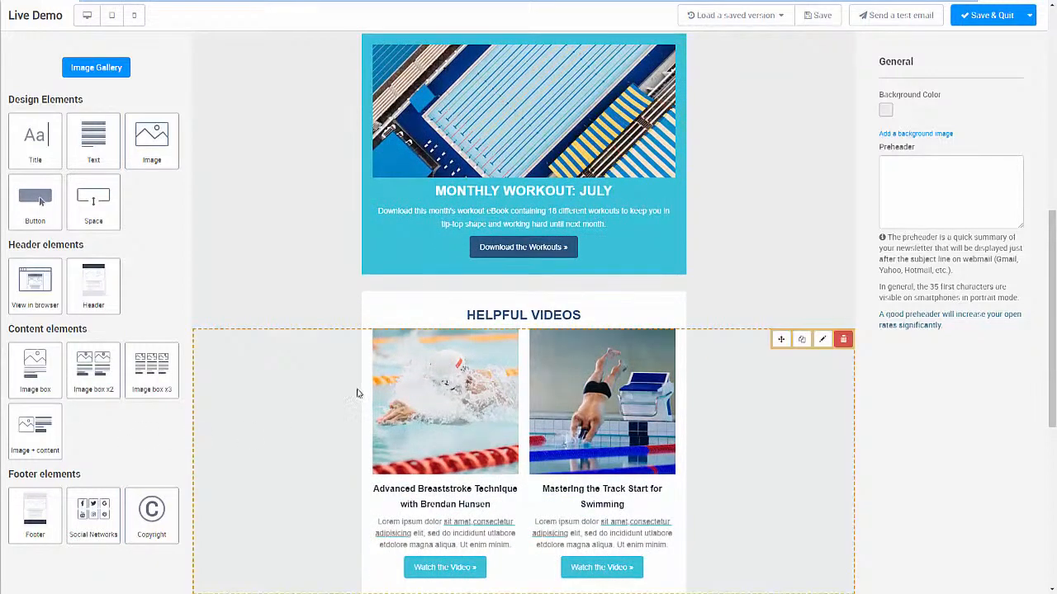
Save the email design, leave the editor, and review the newsletter in the campaign's Design stage.
scroll(733, 222, up, 3)
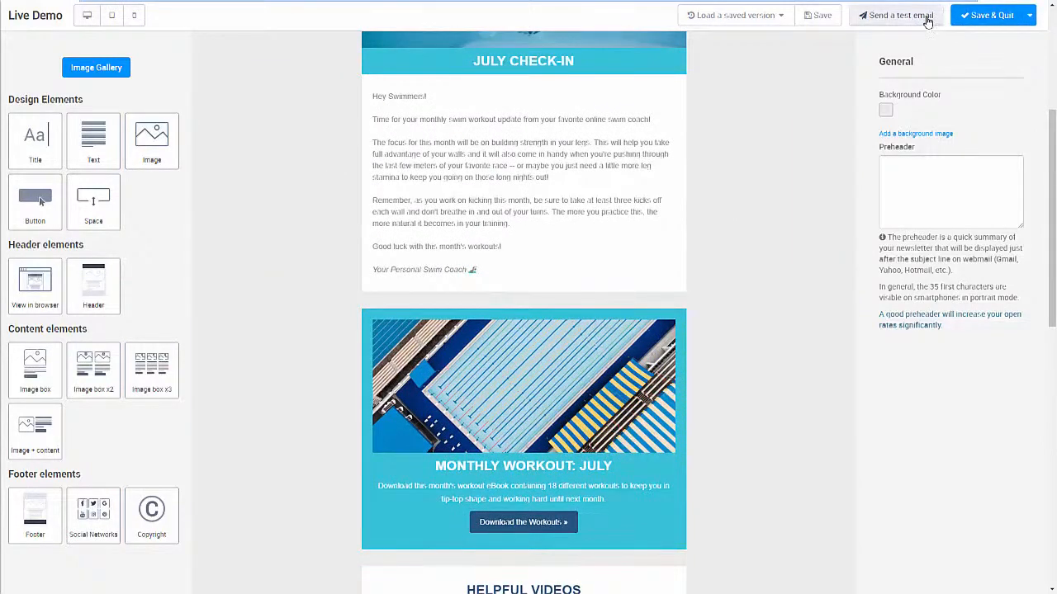
click(993, 19)
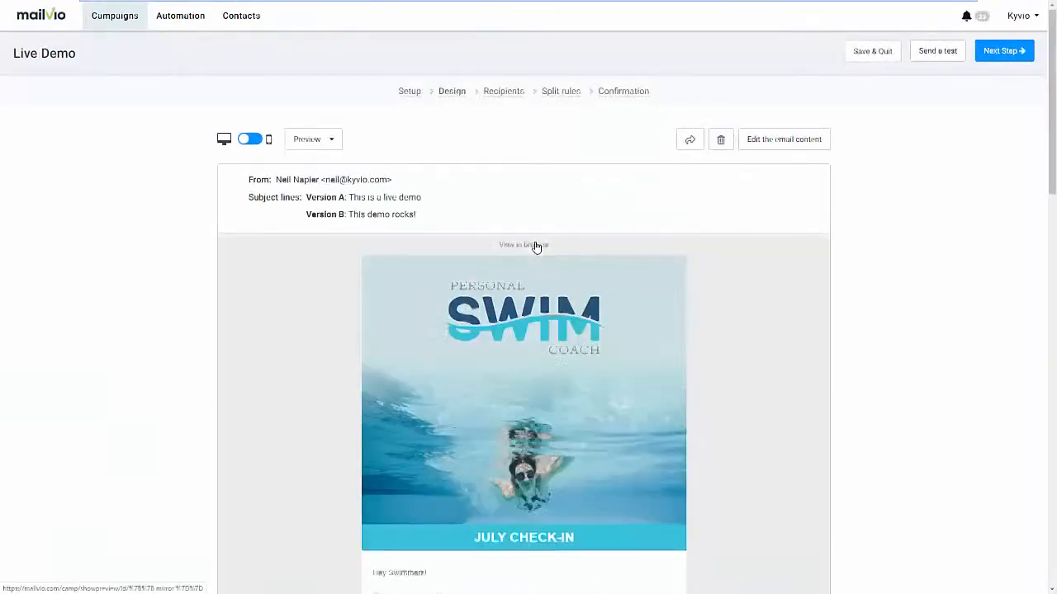
scroll(710, 313, down, 1)
scroll(732, 309, down, 15)
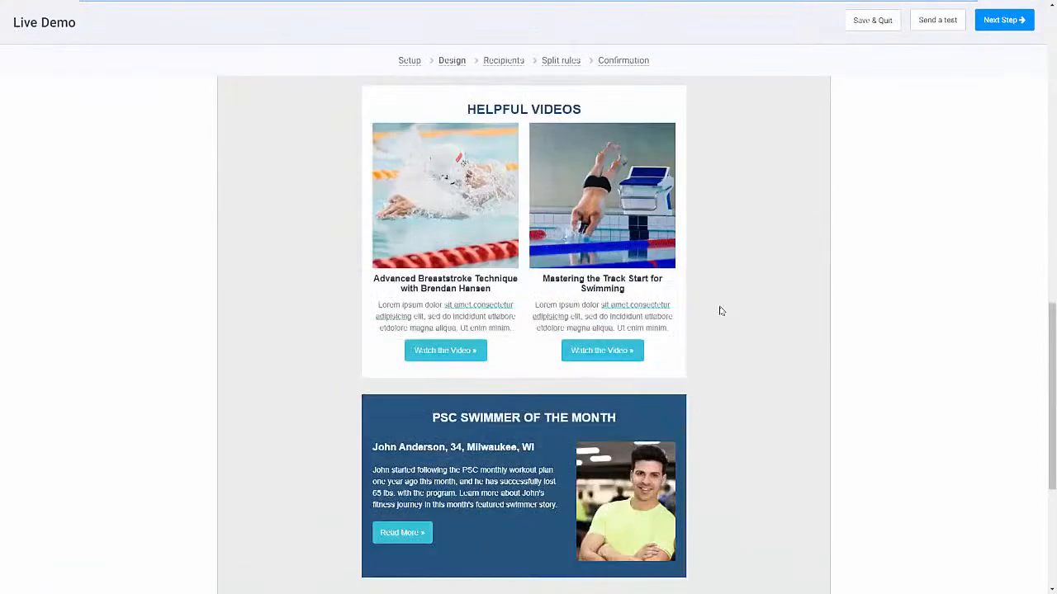
scroll(734, 299, up, 16)
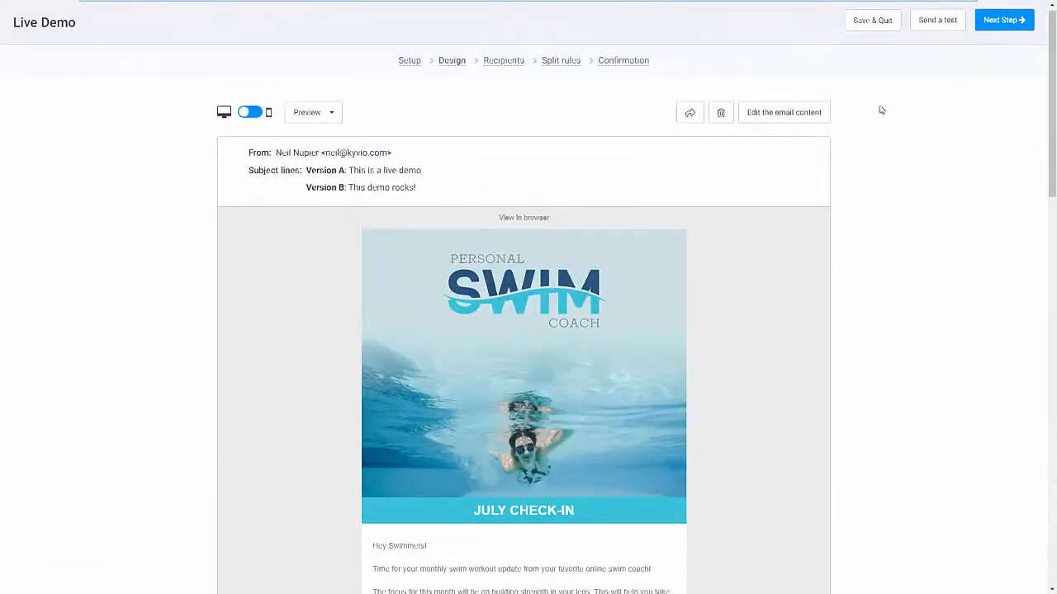
click(999, 53)
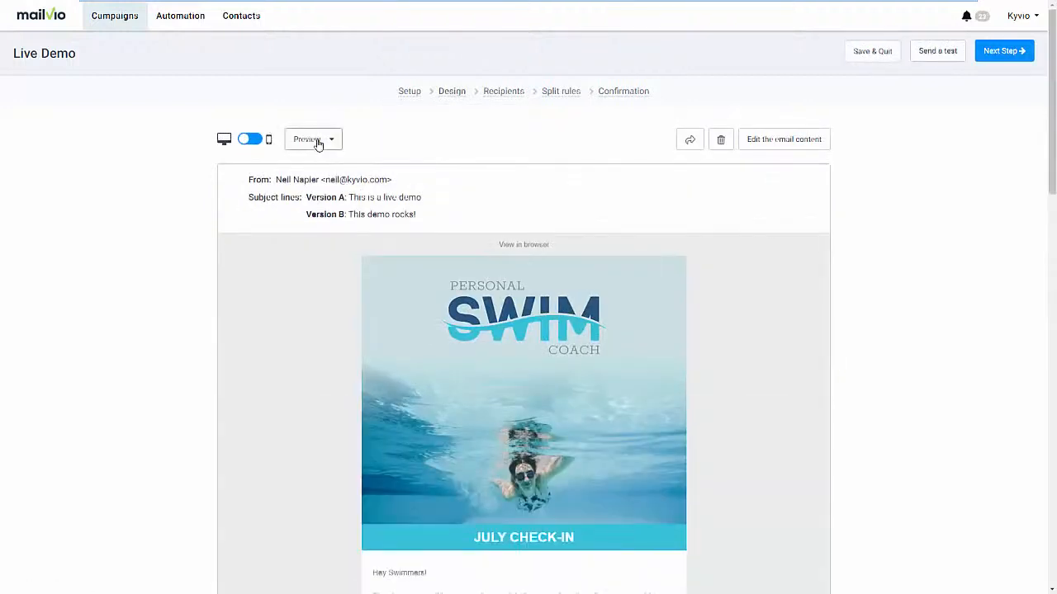
Check the newsletter in the mobile view along with the available preview options, and continue to the Recipients stage.
click(250, 138)
scroll(490, 264, down, 10)
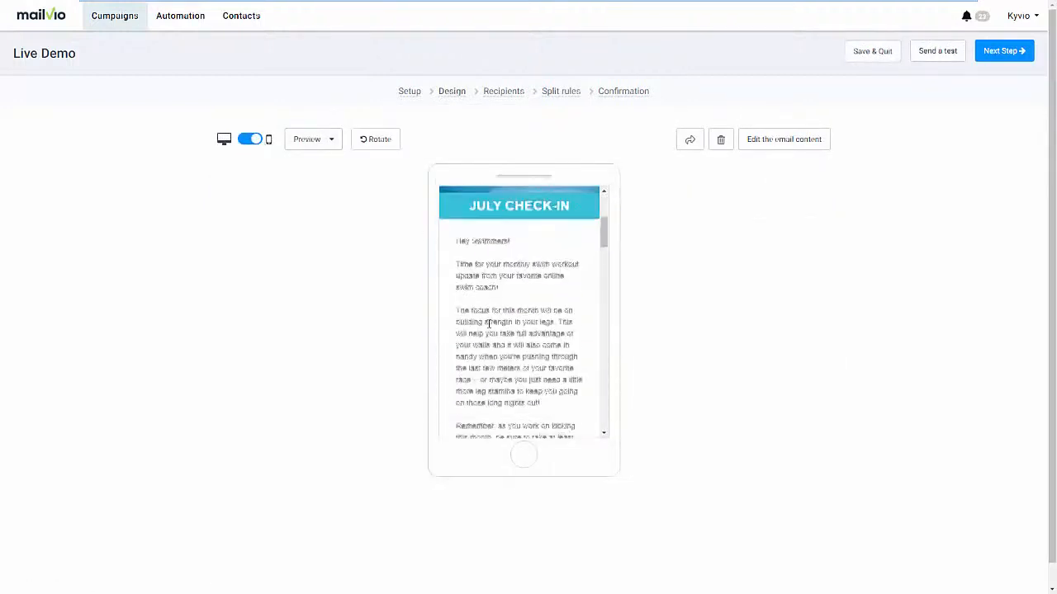
click(331, 140)
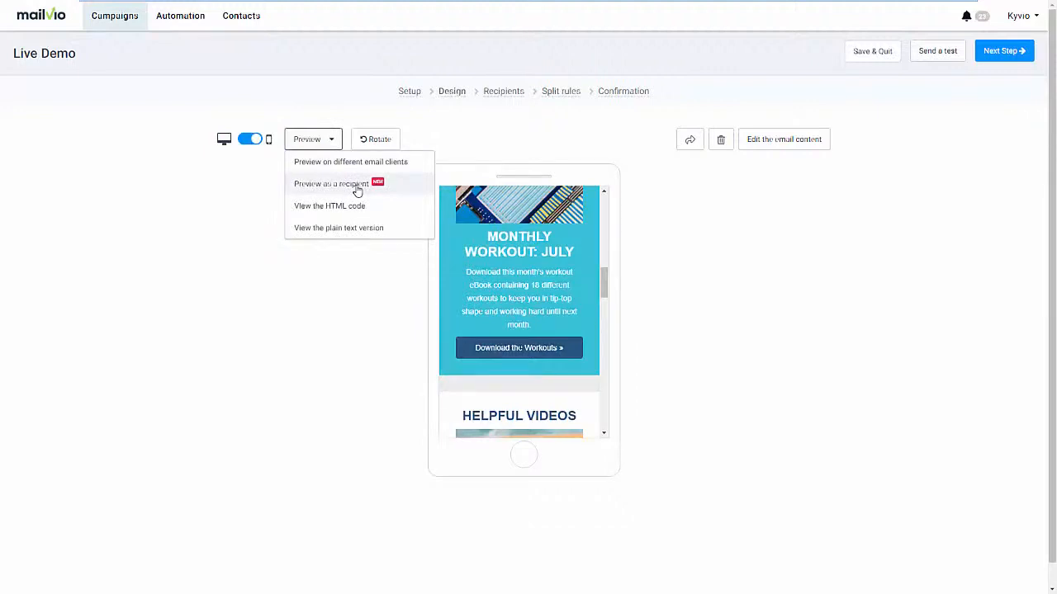
click(649, 208)
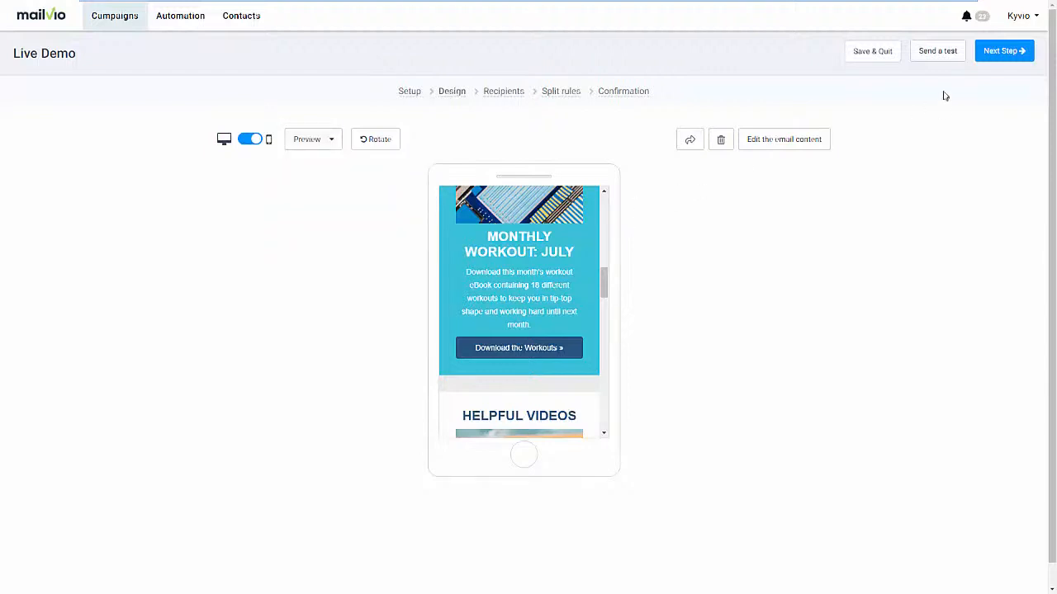
click(996, 55)
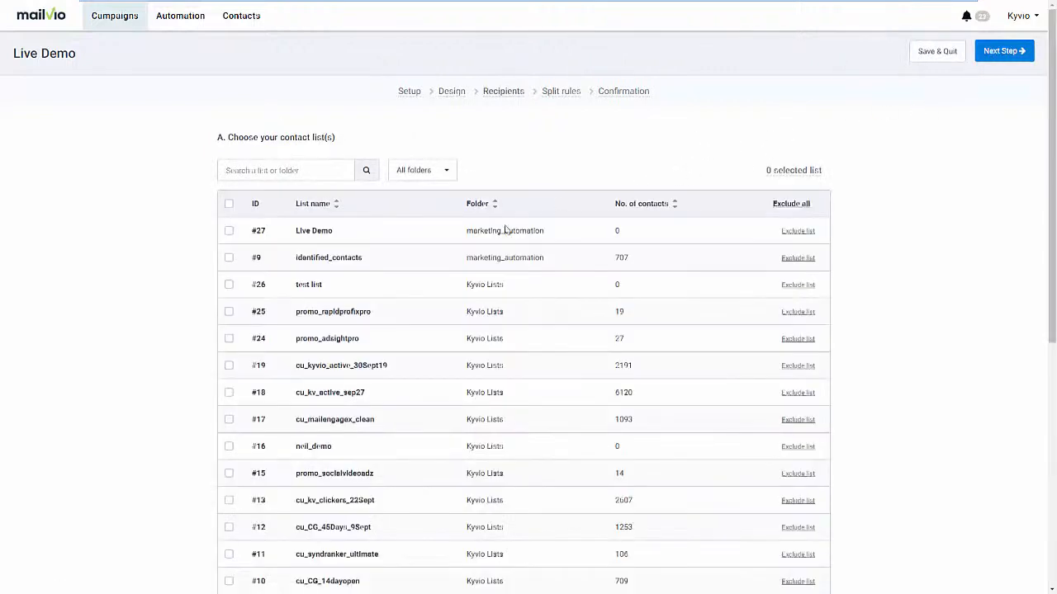
Select all contact lists as recipients except the excluded cu_kv_active_sep27 and cu_kyvio_active_30Sept19, and update the recipient count.
click(228, 204)
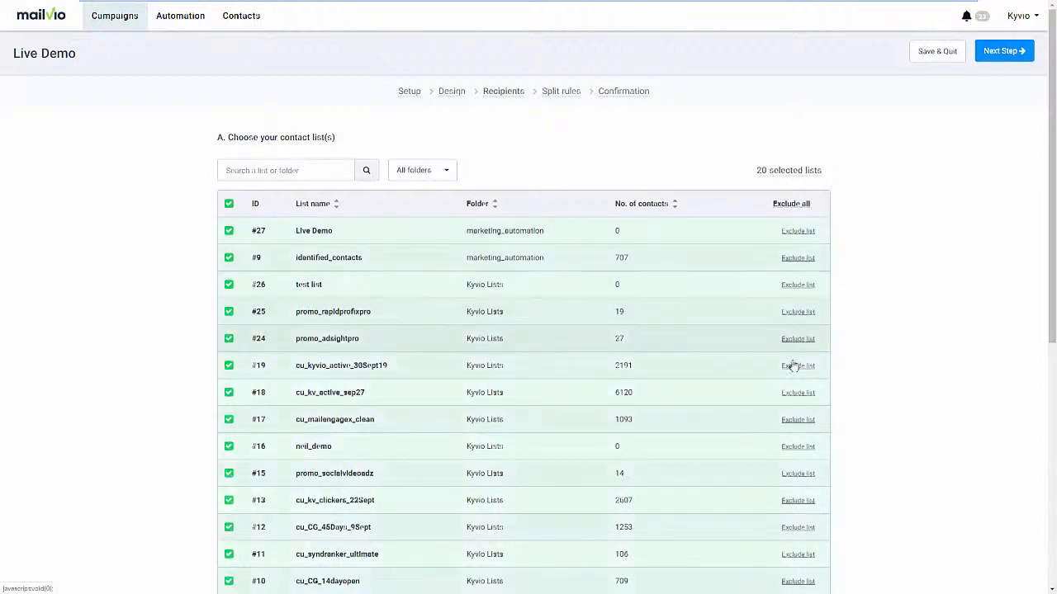
click(797, 393)
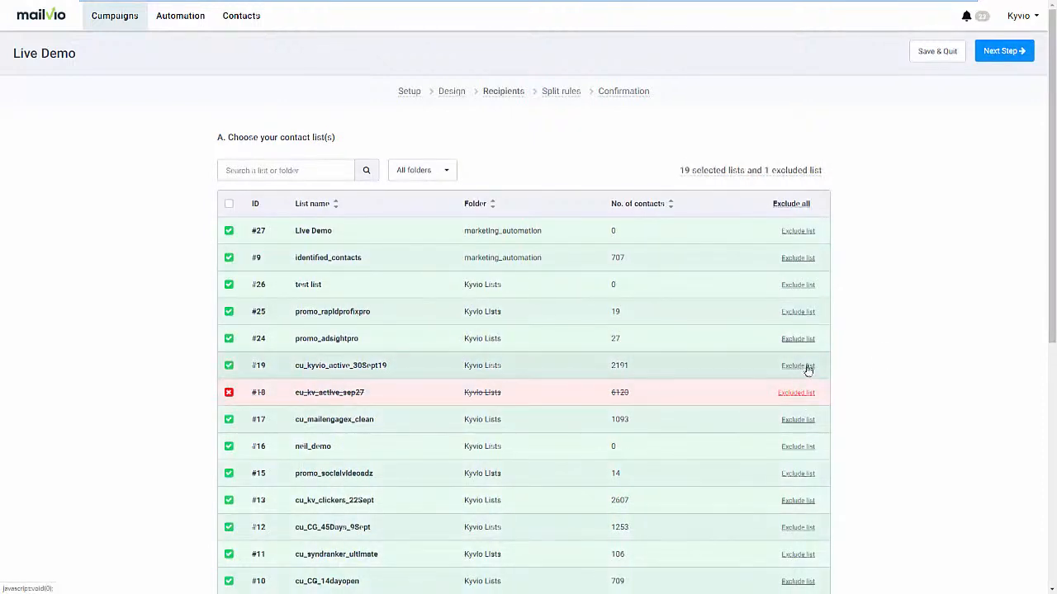
click(808, 369)
scroll(825, 372, down, 6)
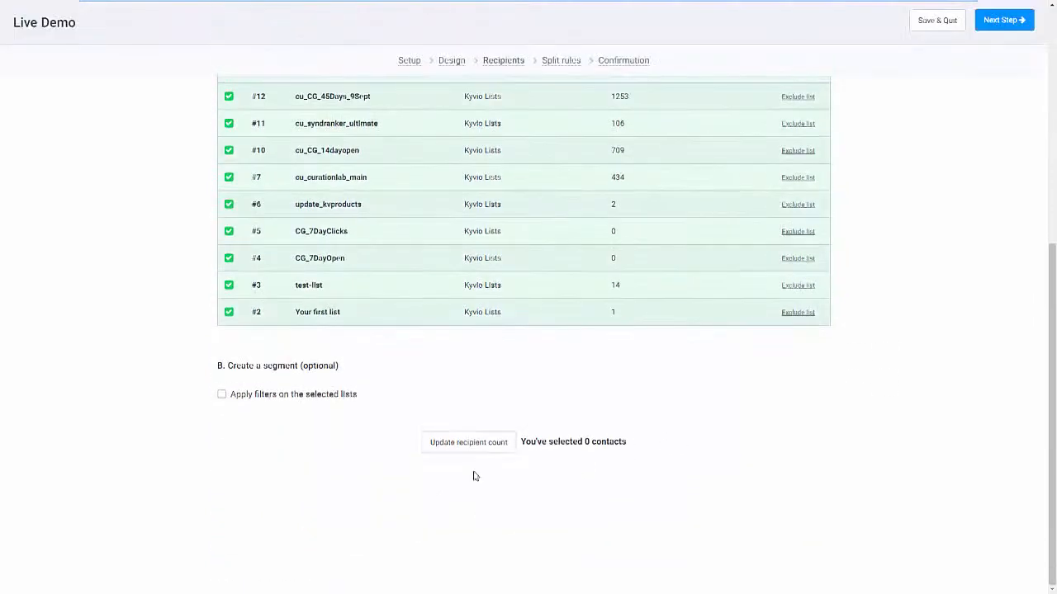
click(474, 446)
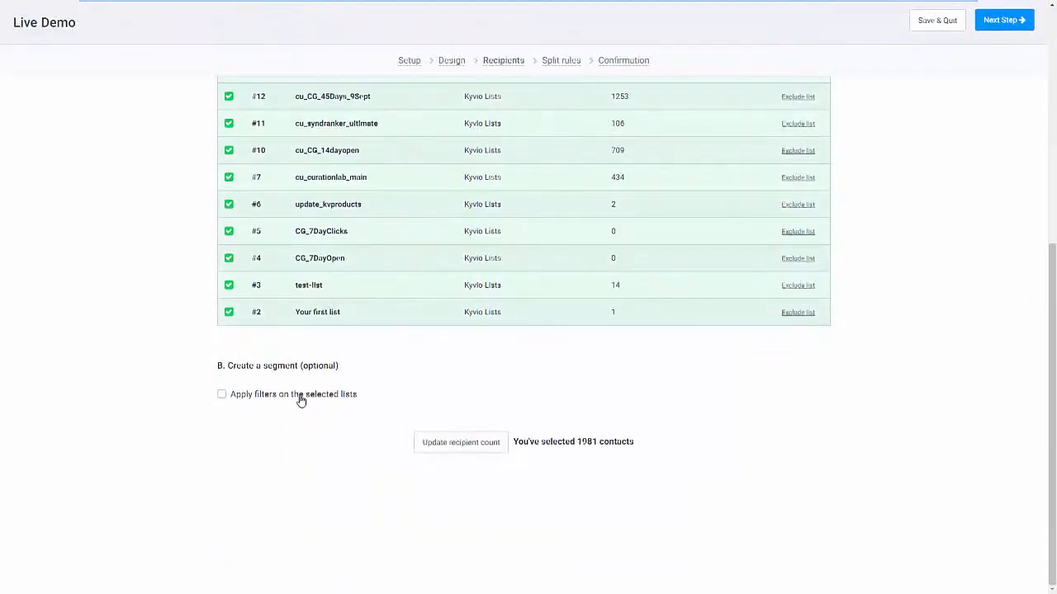
Filter the selected lists to EMAIL Readers with unique openings in all campaigns, whenever, update the recipient count, and continue to Split rules.
click(299, 395)
scroll(401, 454, down, 2)
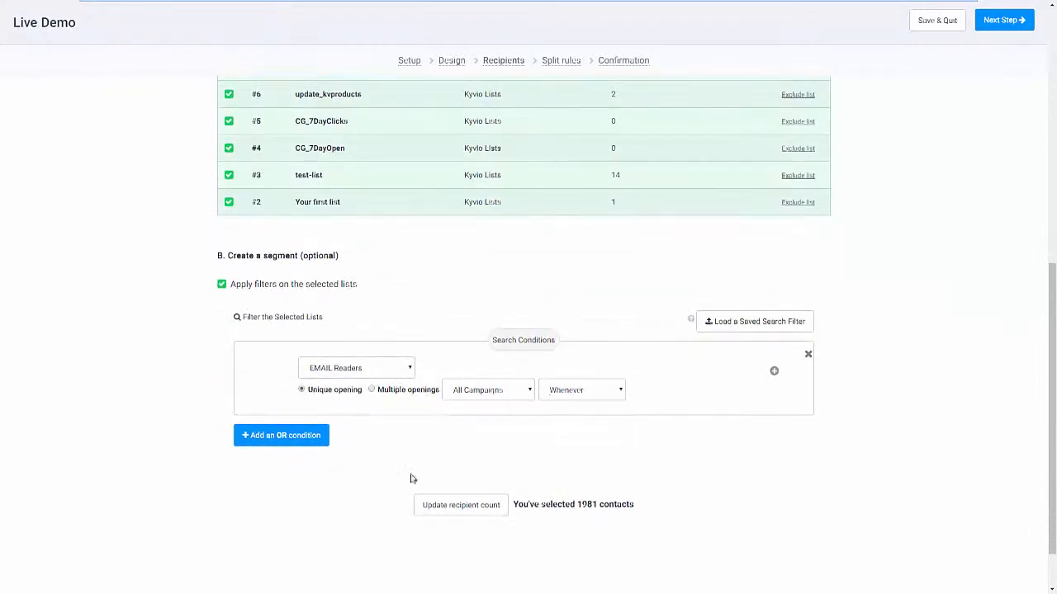
click(467, 506)
scroll(726, 401, up, 10)
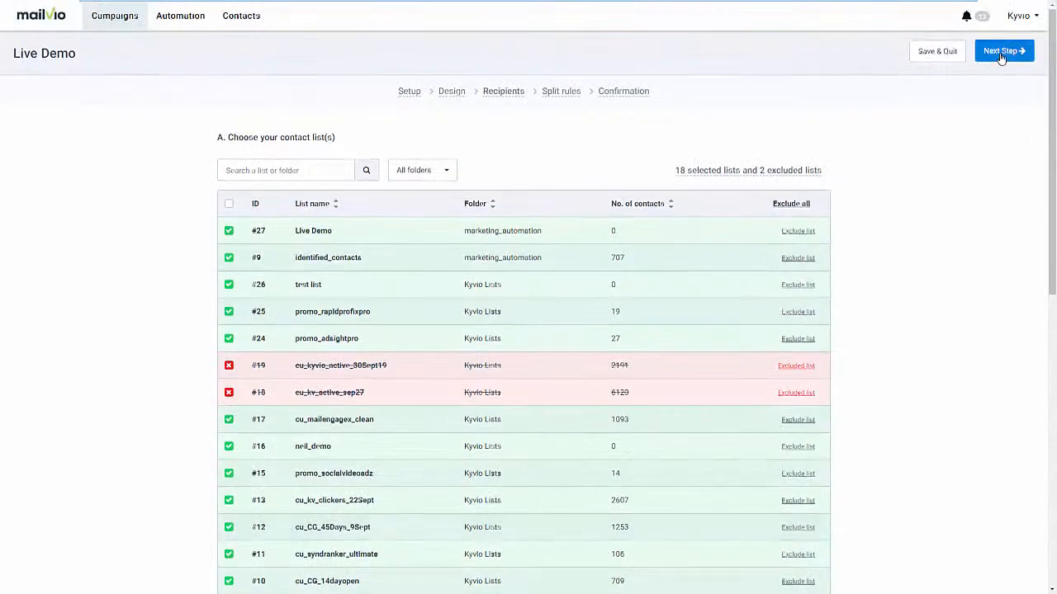
click(1002, 54)
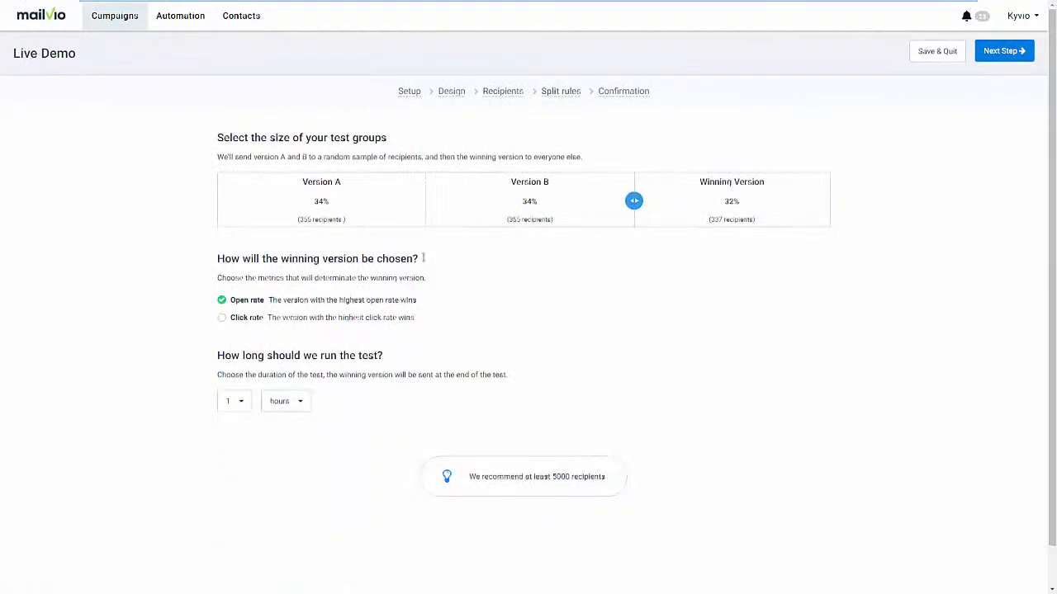
Set the test groups to 31% each, choose the winner by click rate after 2 hours, and continue to Confirmation.
drag(633, 202, 591, 213)
click(225, 321)
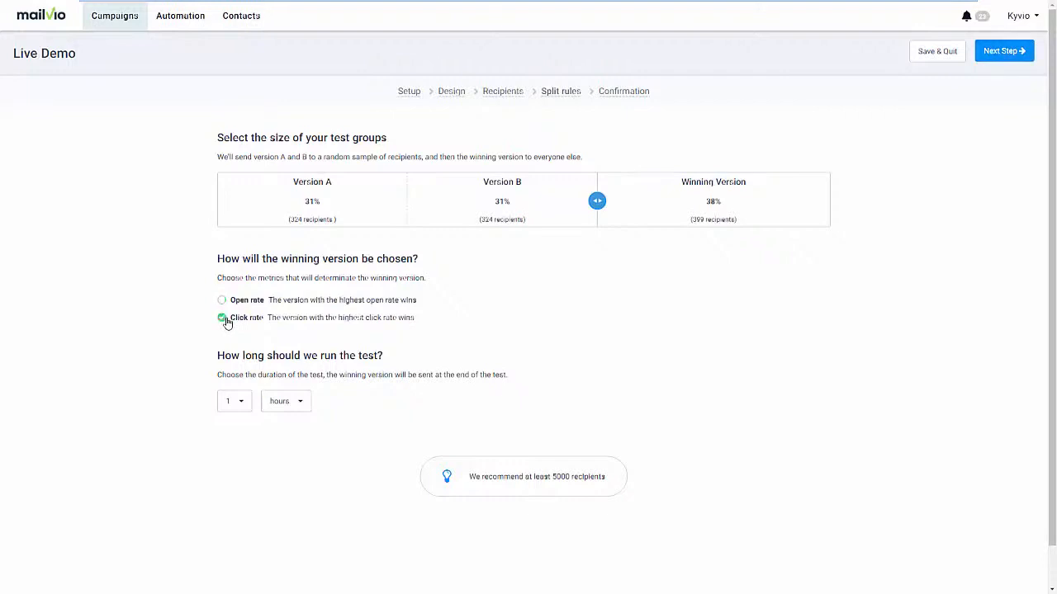
click(234, 406)
click(229, 445)
click(999, 53)
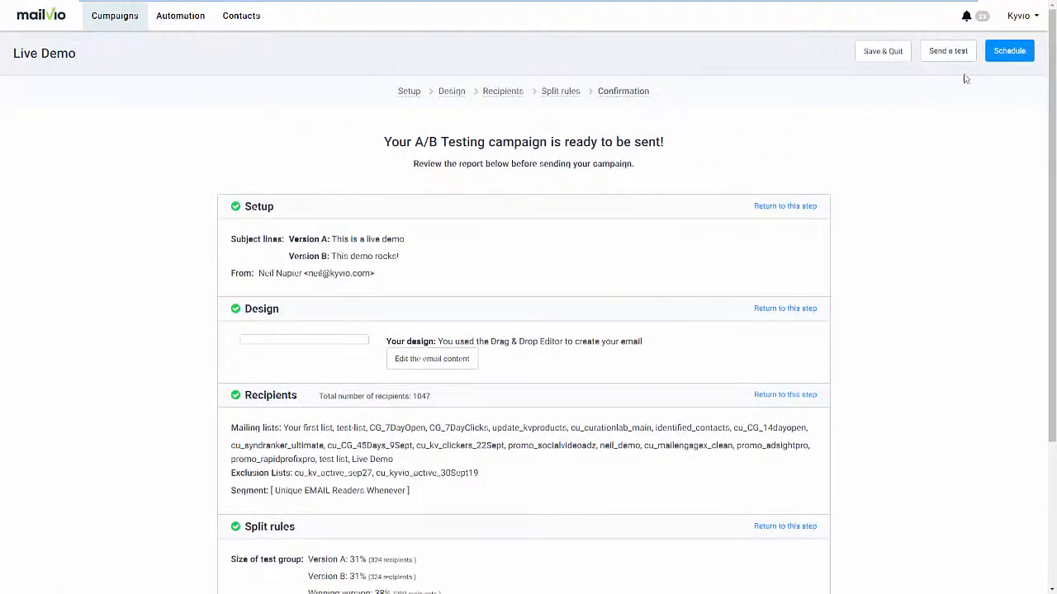
Review the campaign's scheduling options, close them without scheduling, and return to the email campaigns list.
click(1006, 54)
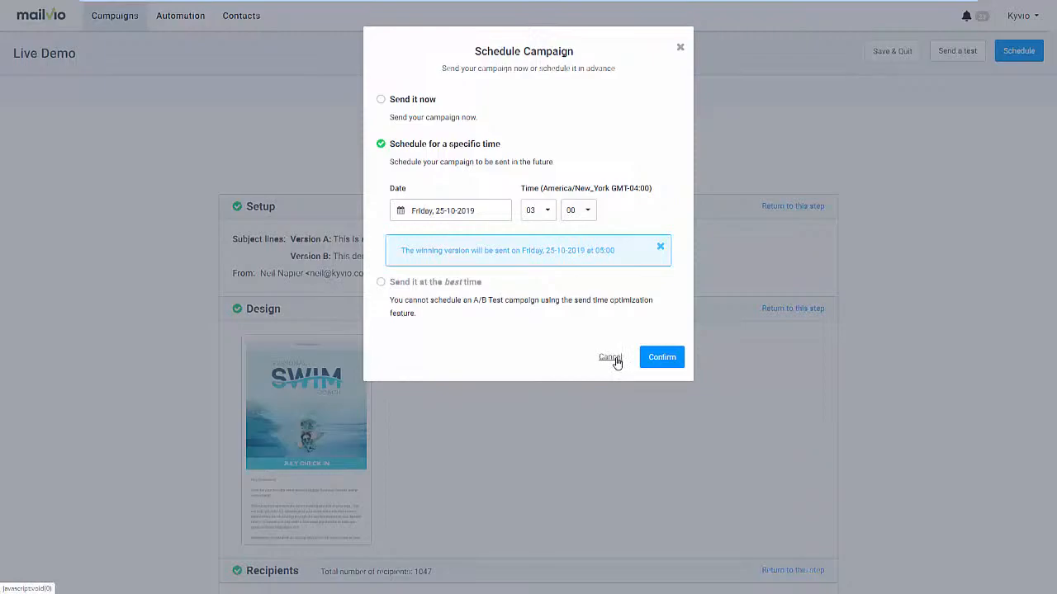
click(850, 323)
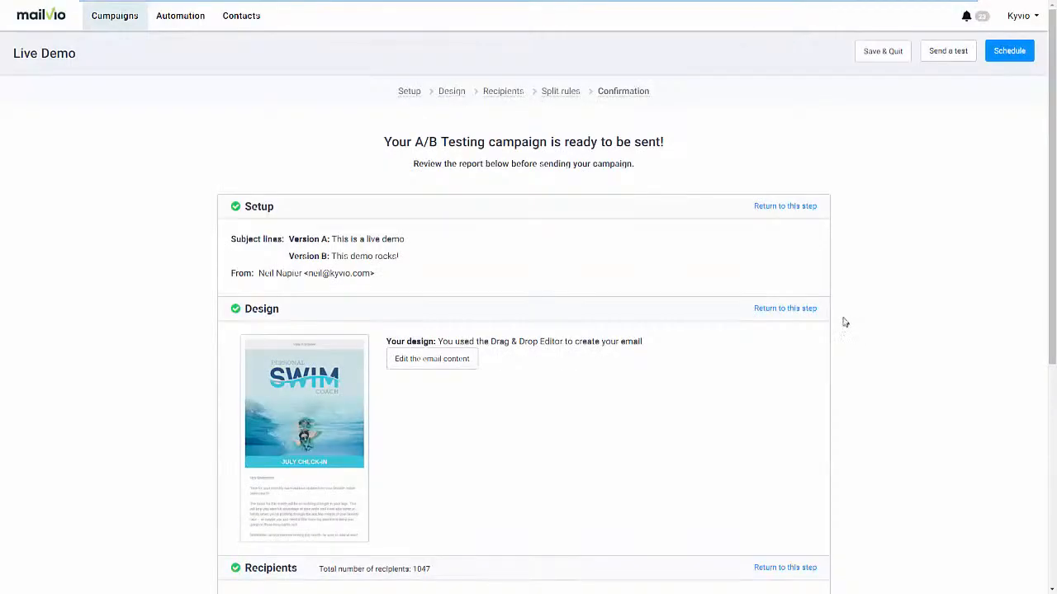
click(128, 26)
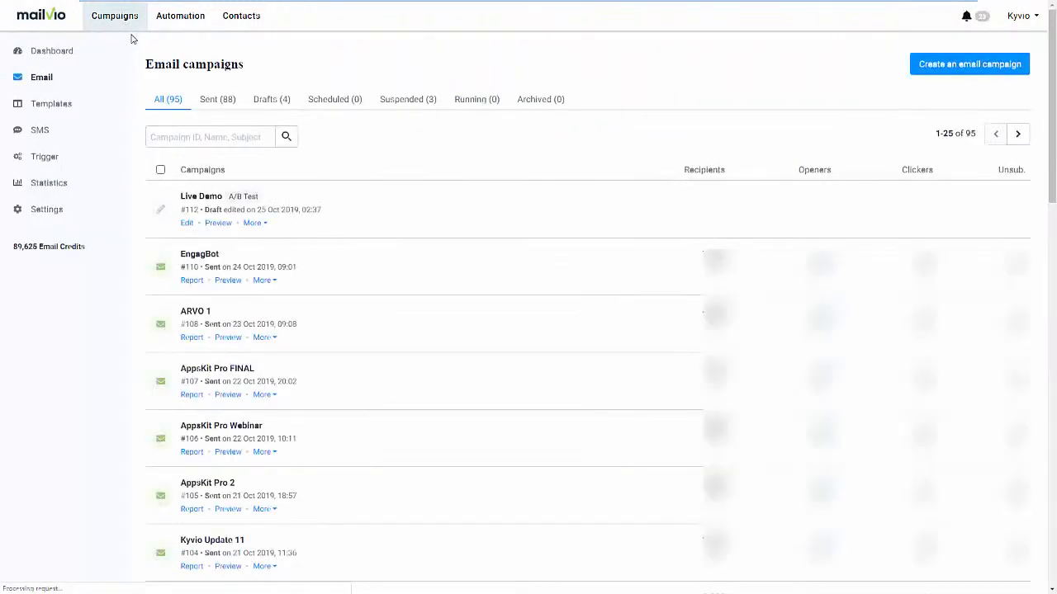